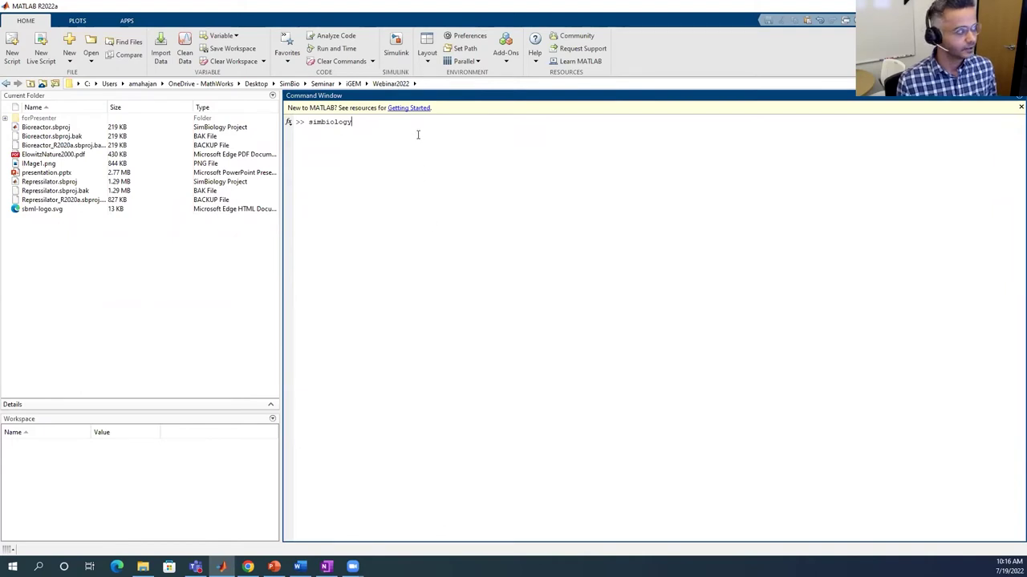
- Launch SimBiology Model Builder full screen and open the Repressilator.sbproj project
key("Return")
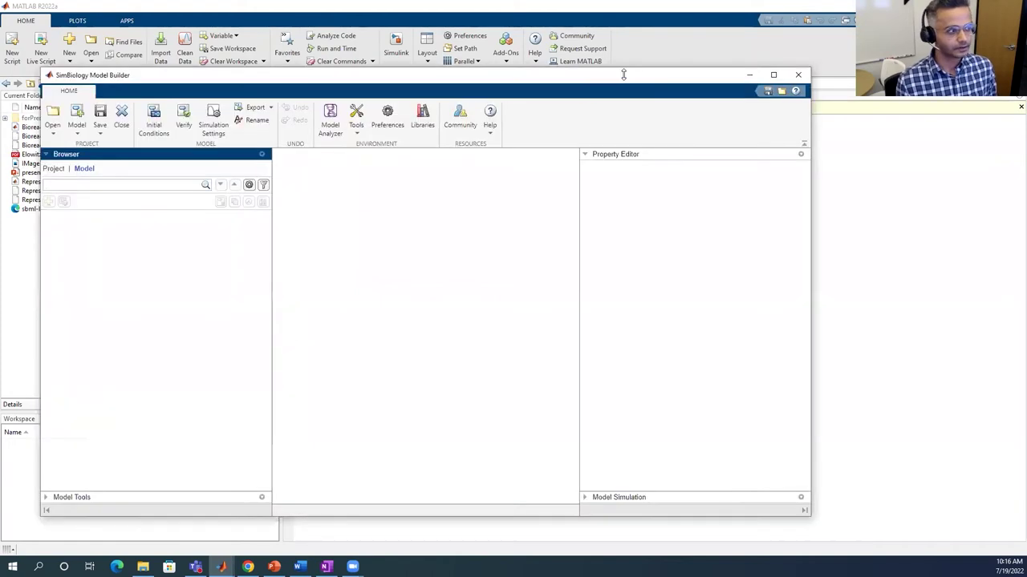
left_click(775, 74)
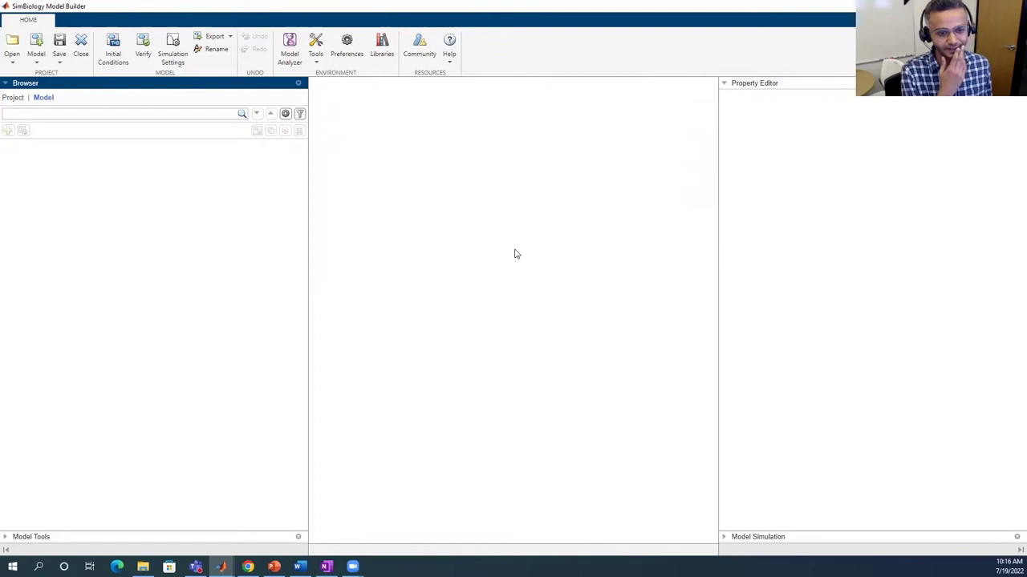
left_click(14, 61)
left_click(16, 76)
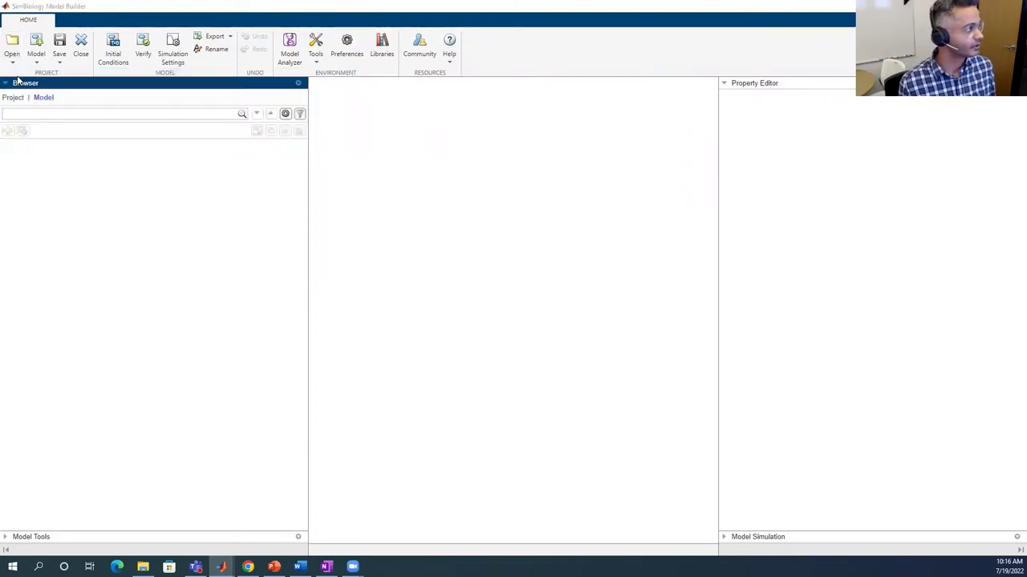
left_click(149, 115)
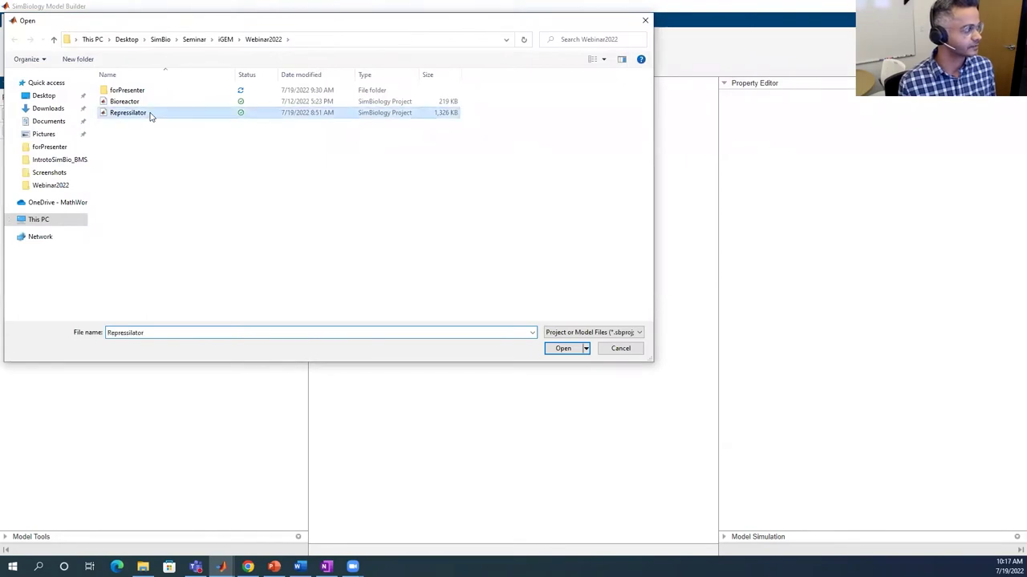
left_click(574, 348)
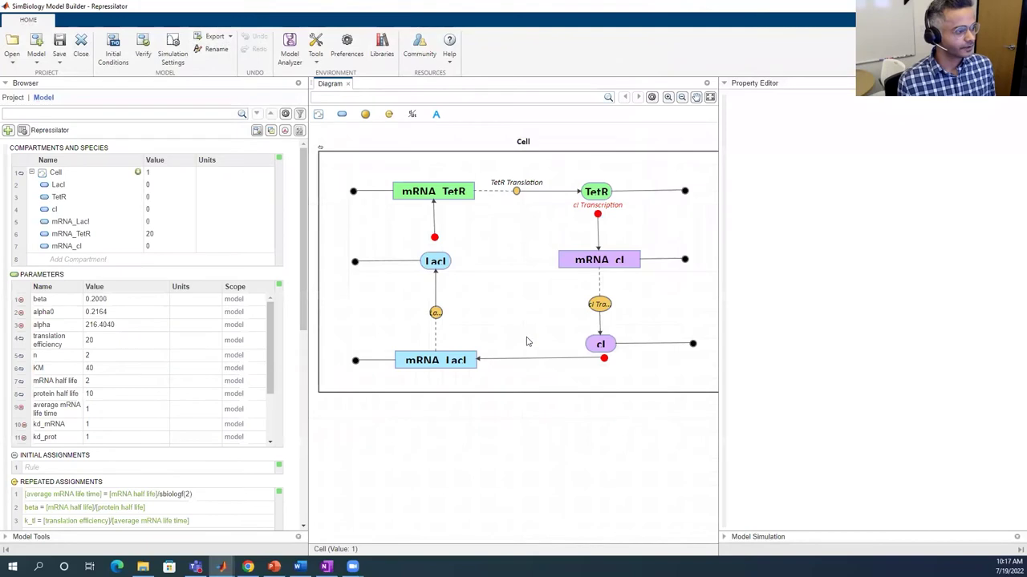
- Zoom out to fit the whole Cell diagram and select the LacI species node
left_click(681, 97)
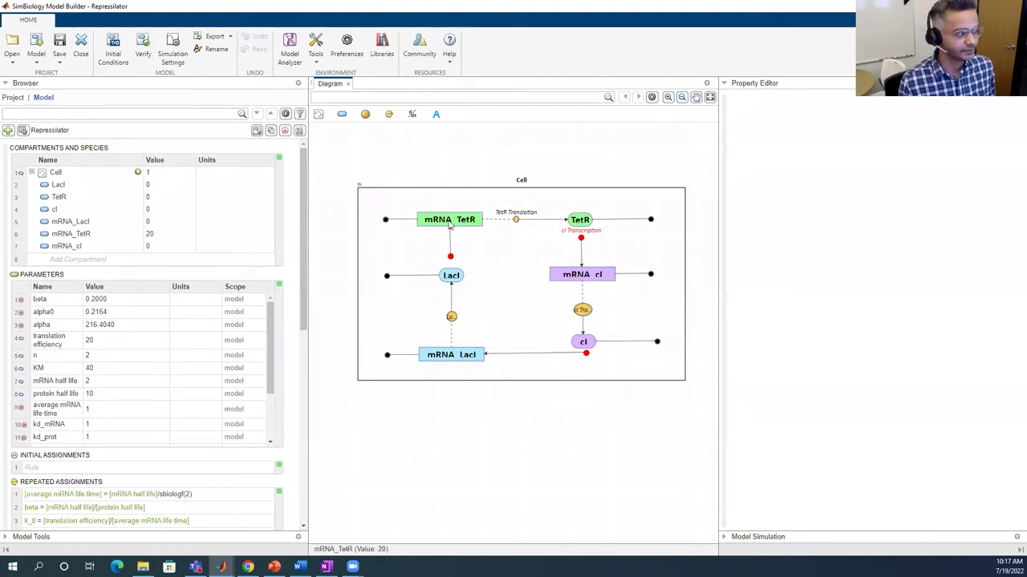
left_click(450, 272)
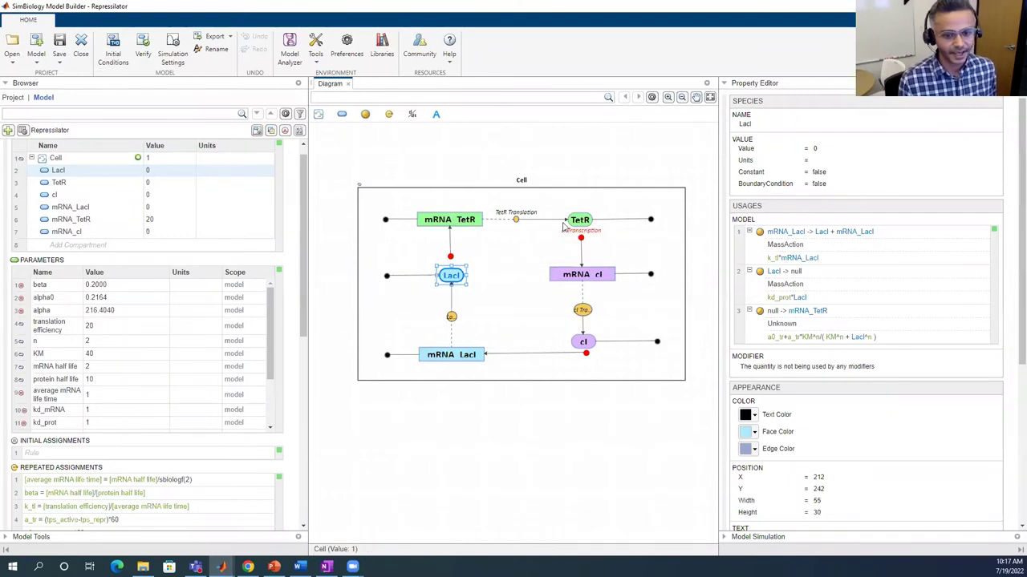
- Inspect TetR Translation, TetR Transcription and LacI Translation, then list LacI Translation's kinetic laws
left_click(495, 220)
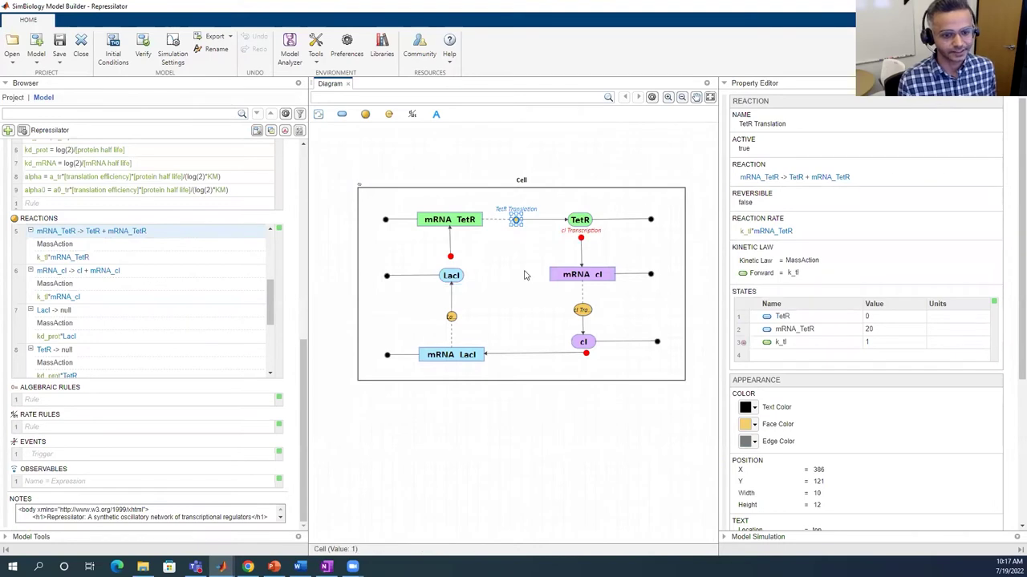
left_click(495, 222)
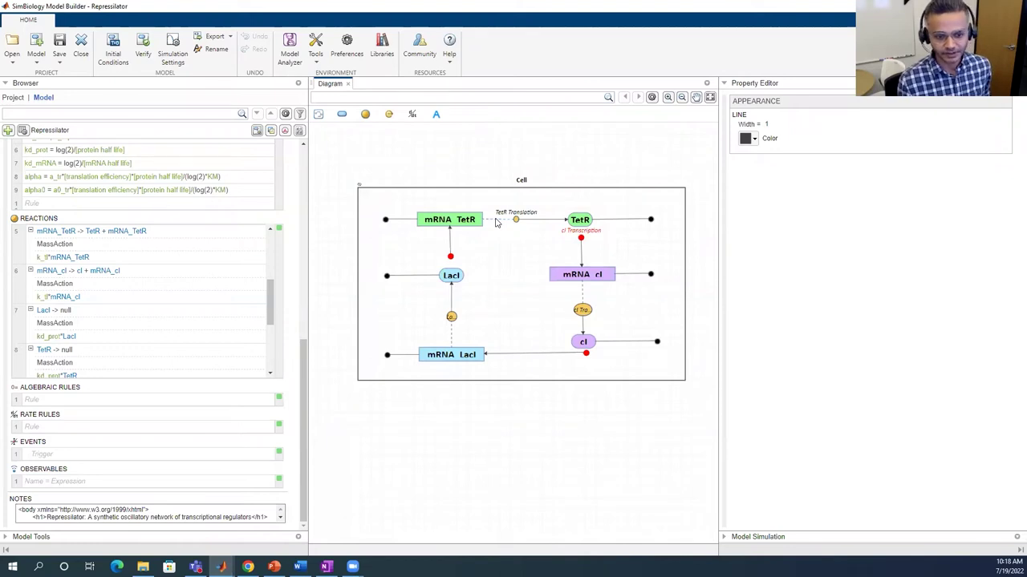
left_click(450, 258)
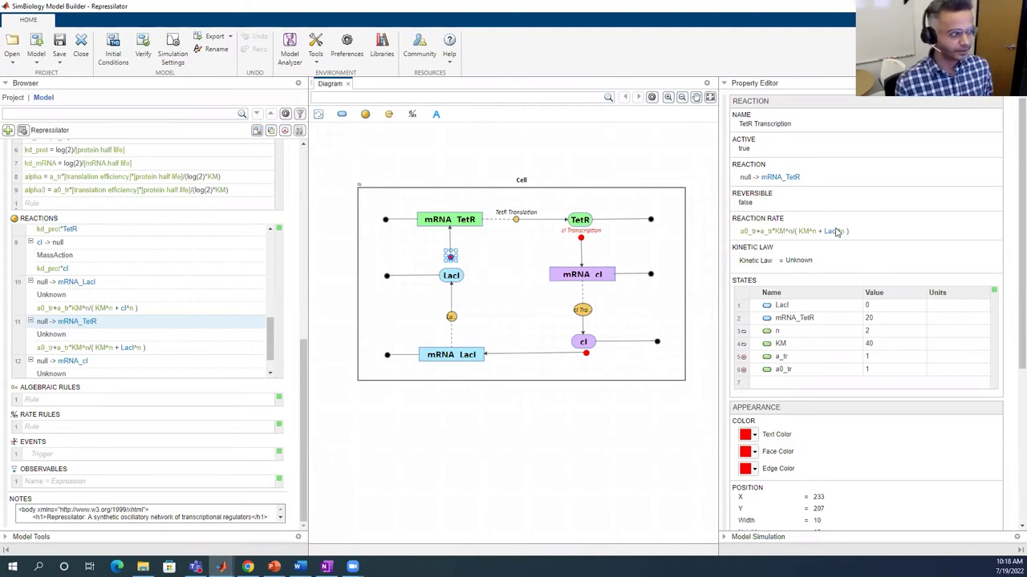
left_click(451, 319)
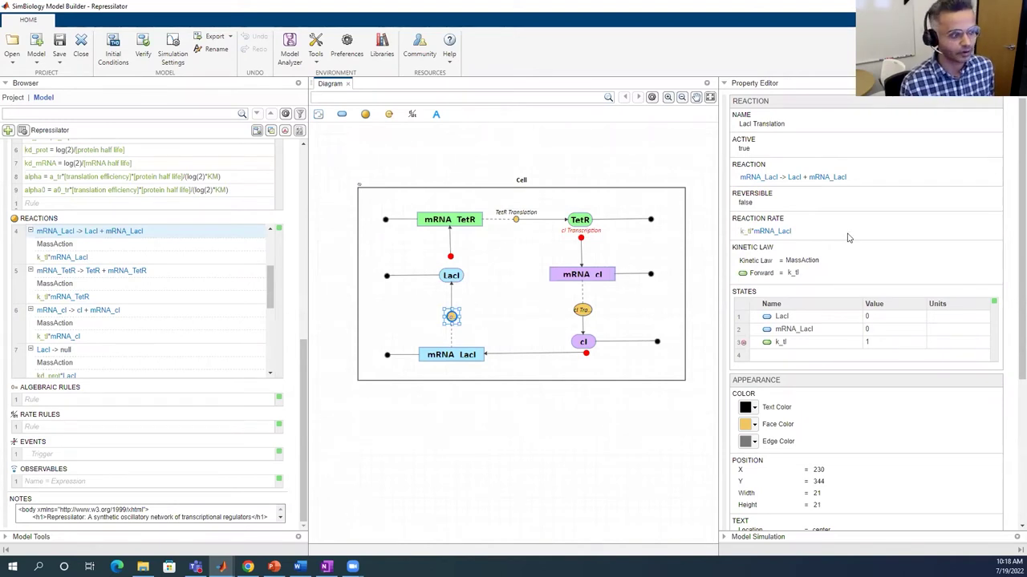
left_click(810, 261)
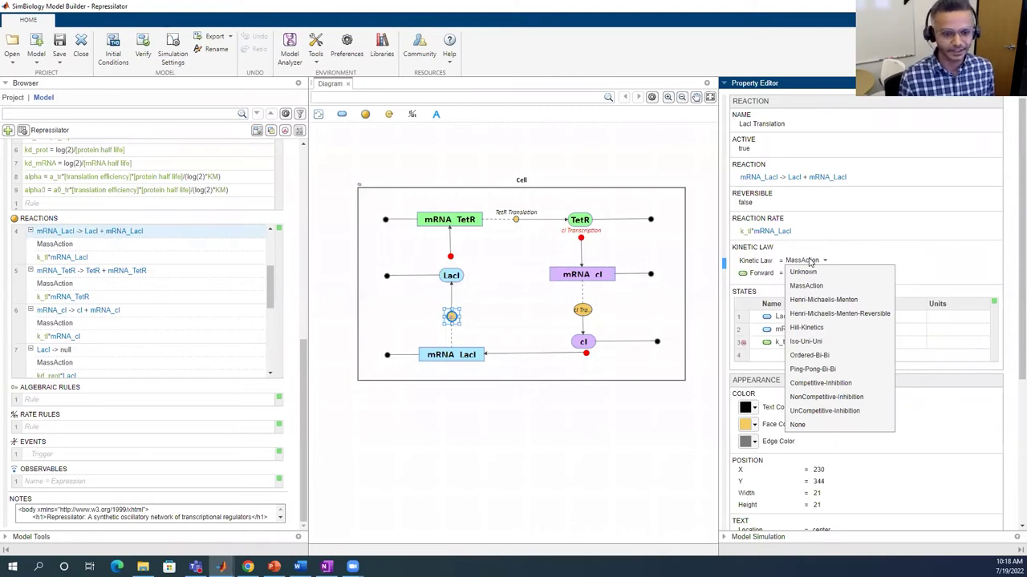
- Close the Kinetic Law list with MassAction kept and deselect the LacI Translation reaction
left_click(574, 418)
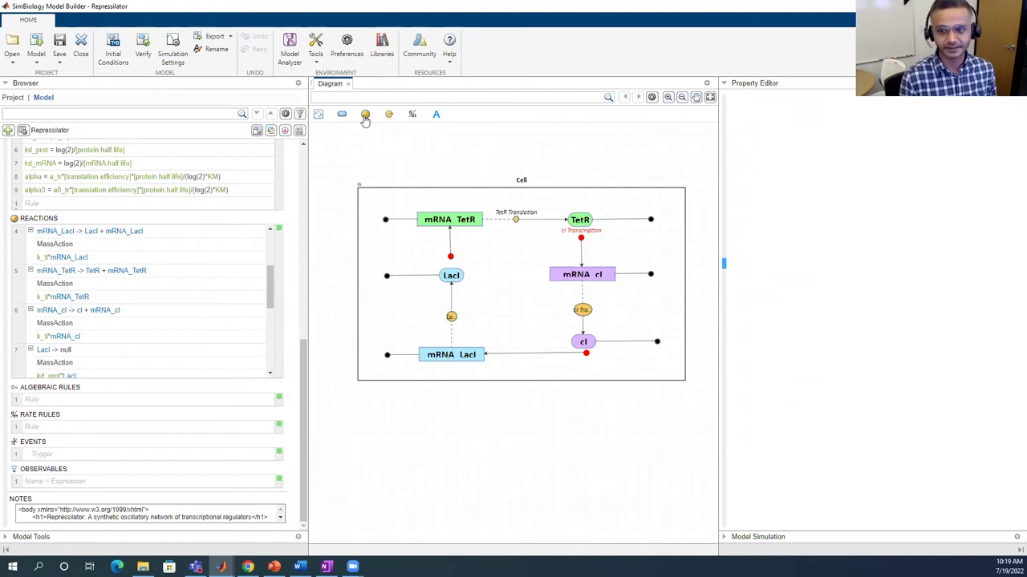
- Select the Cell compartment and scroll the Browser through Repeated Assignments and Reactions
left_click(680, 199)
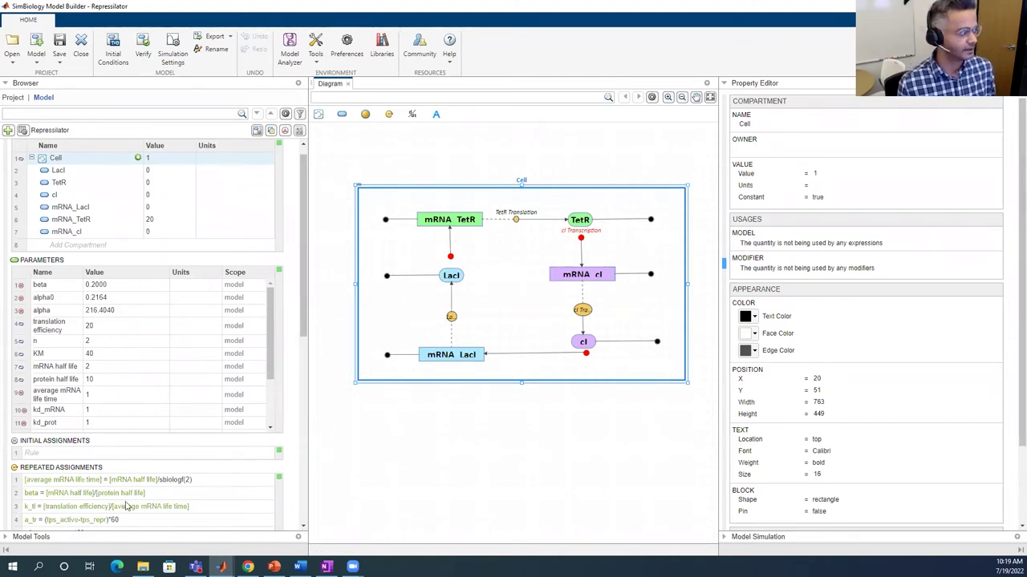
scroll(291, 353, "down", 3)
scroll(238, 374, "down", 2)
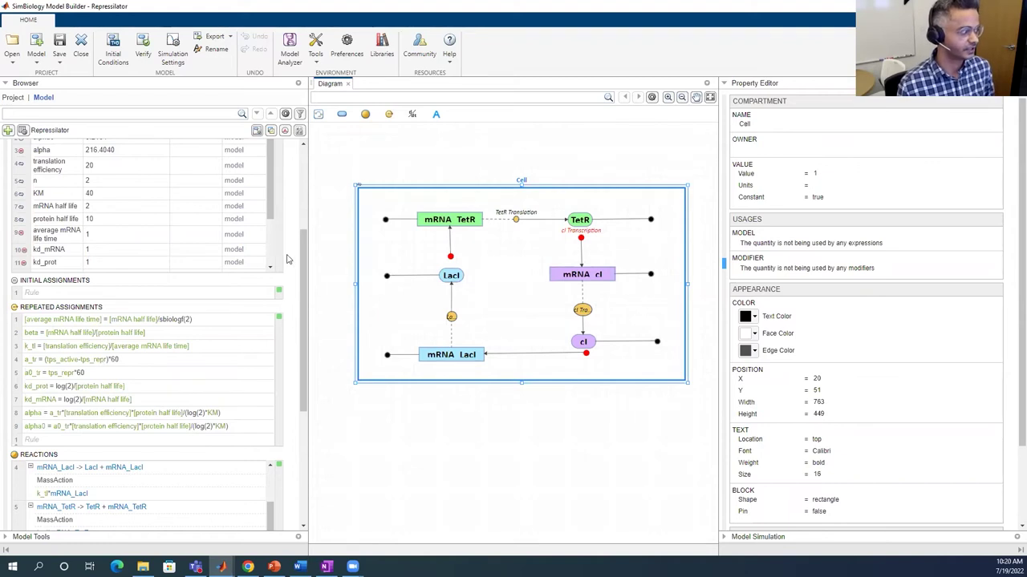
scroll(160, 169, "up", 5)
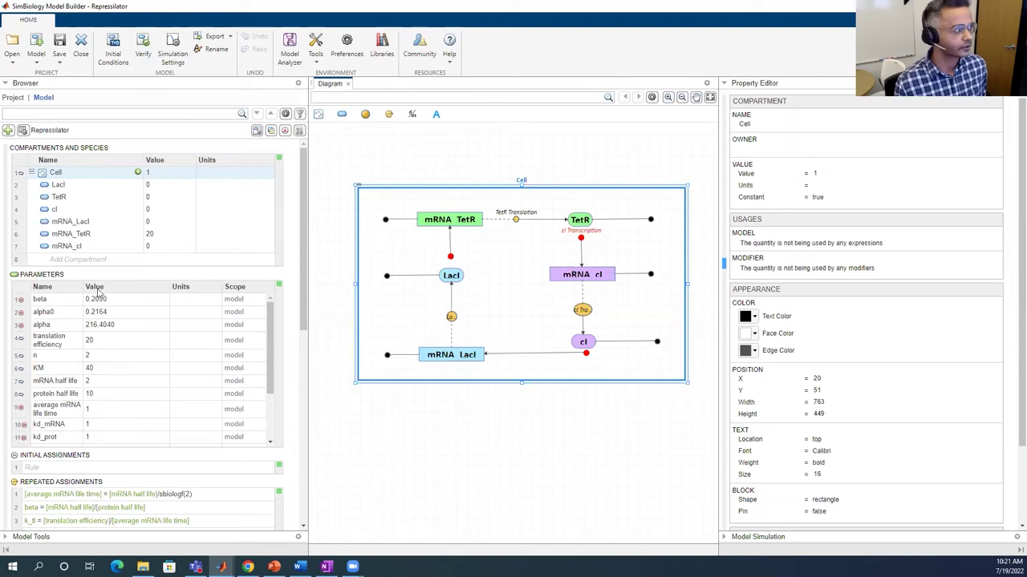
- Show the Equations view with nine repeated assignments and six species ODEs
left_click(300, 131)
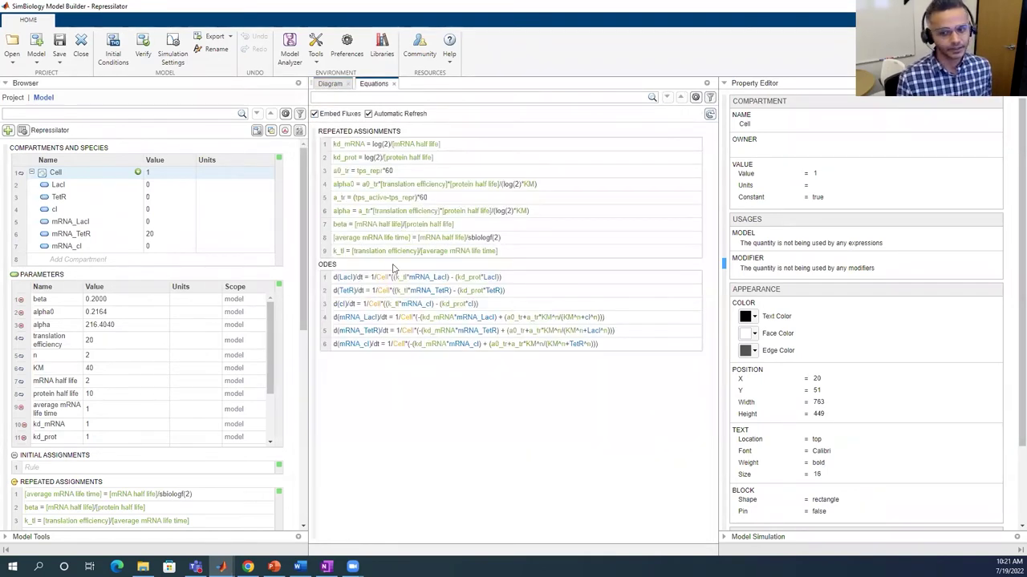
- Return to the diagram and launch the Model Analyzer for Repressilator
left_click(395, 85)
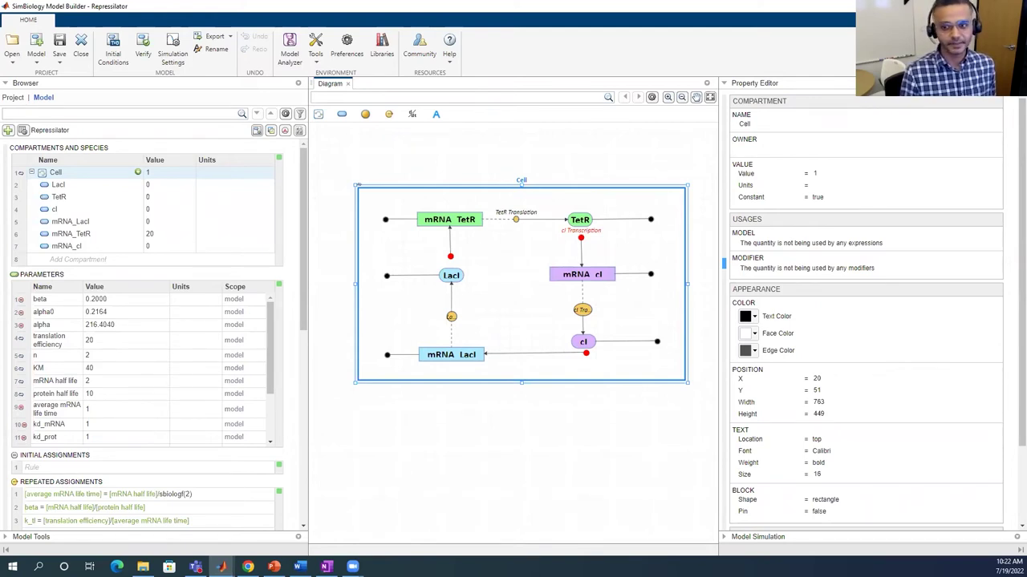
left_click(292, 53)
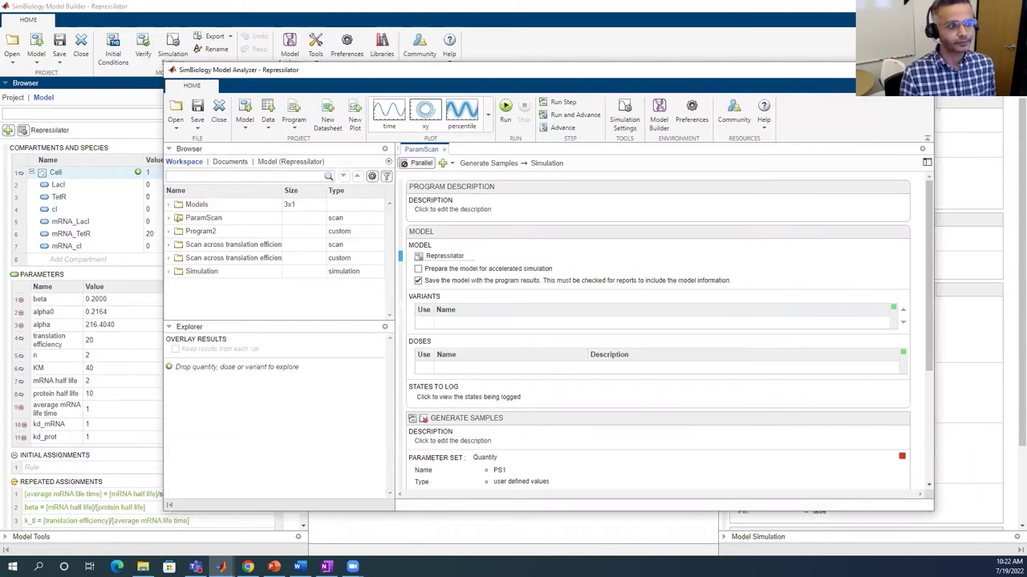
- Maximize the Model Analyzer window and show the Program type menu
left_click(897, 70)
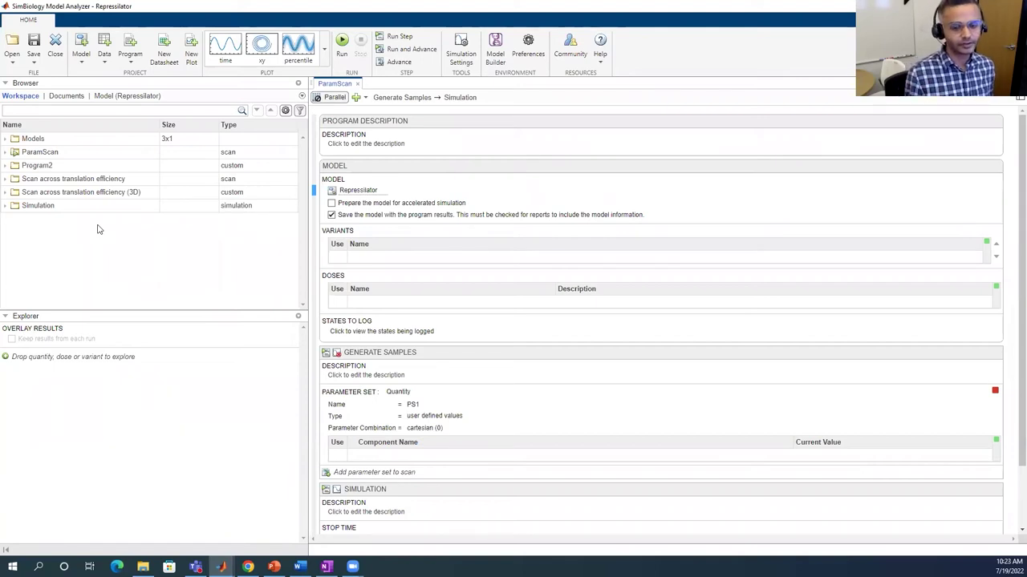
left_click(133, 60)
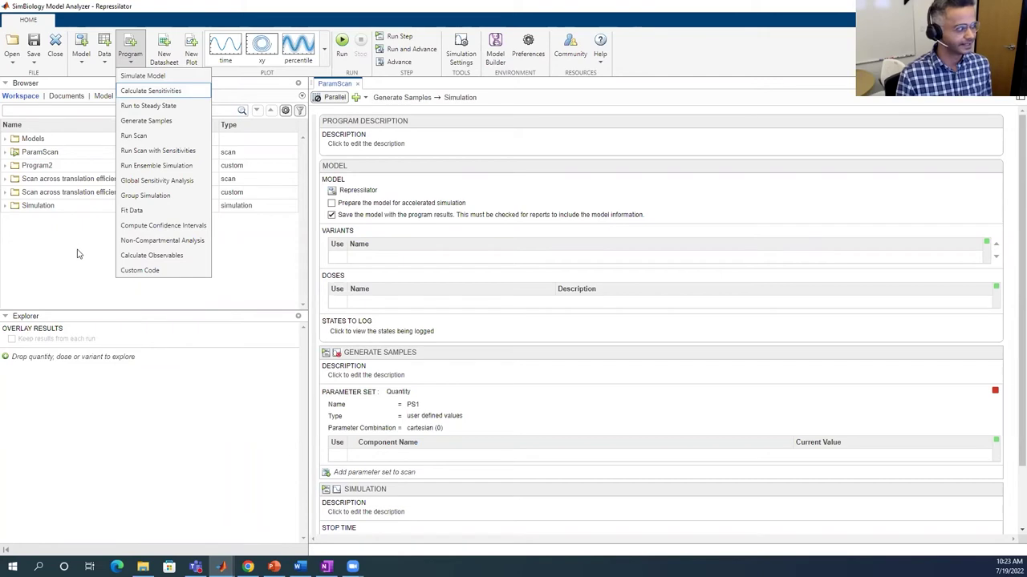
- Create Program1 with a Simulation step using Program > Simulate Model
key("alt+Tab")
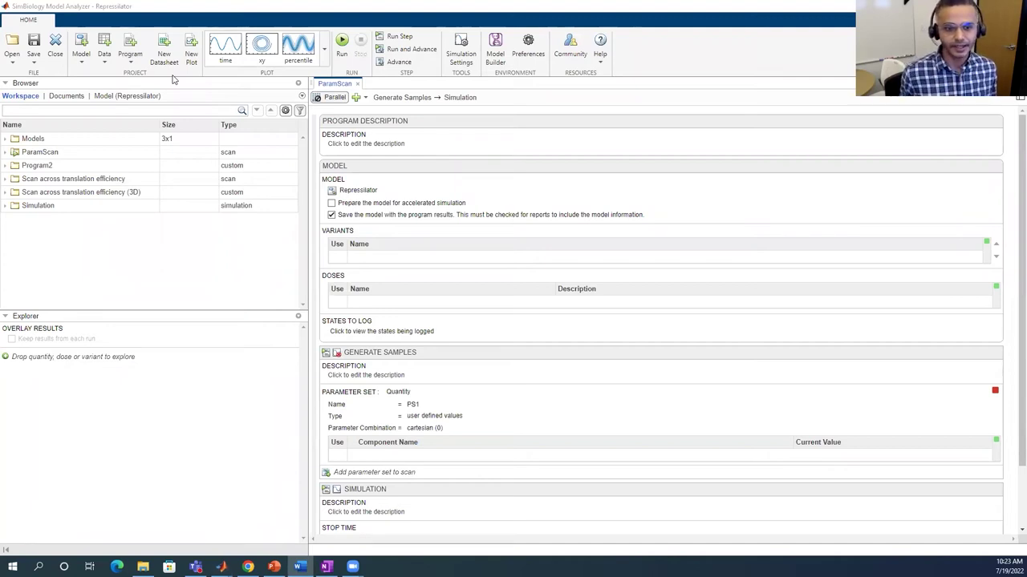
left_click(128, 57)
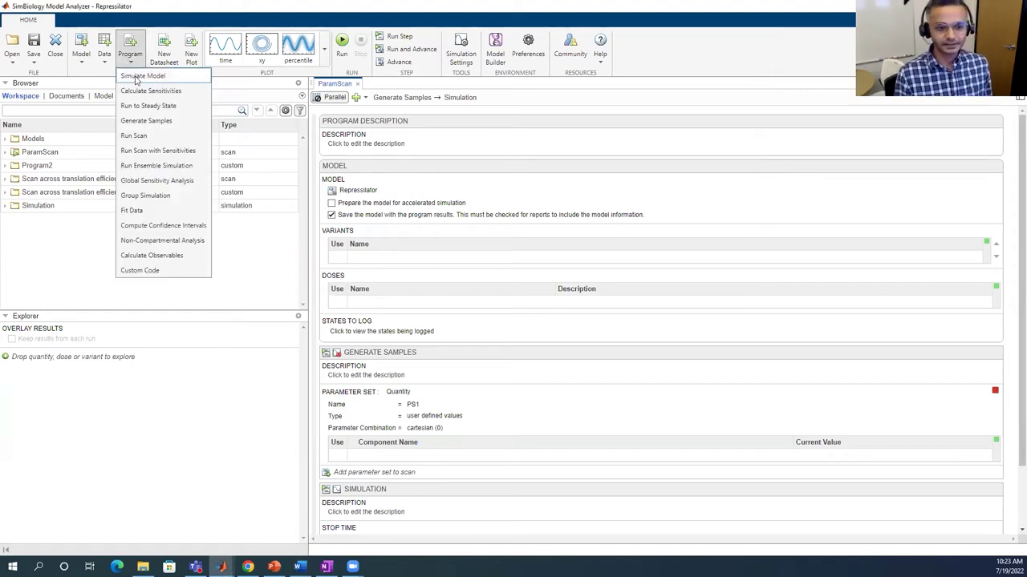
left_click(143, 76)
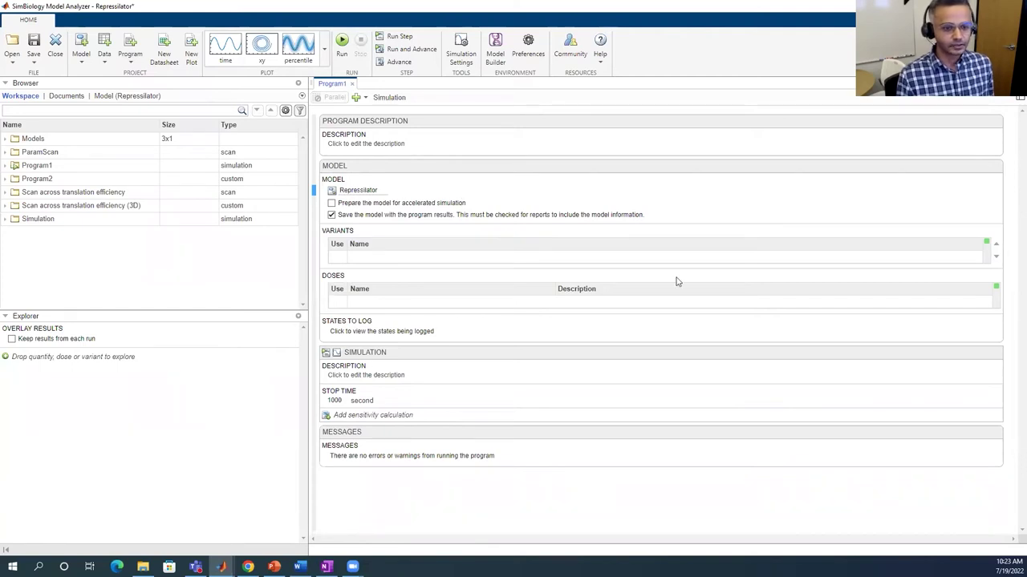
- Show the steps that can be added to Program1 from the plus dropdown beside Simulation
left_click(366, 97)
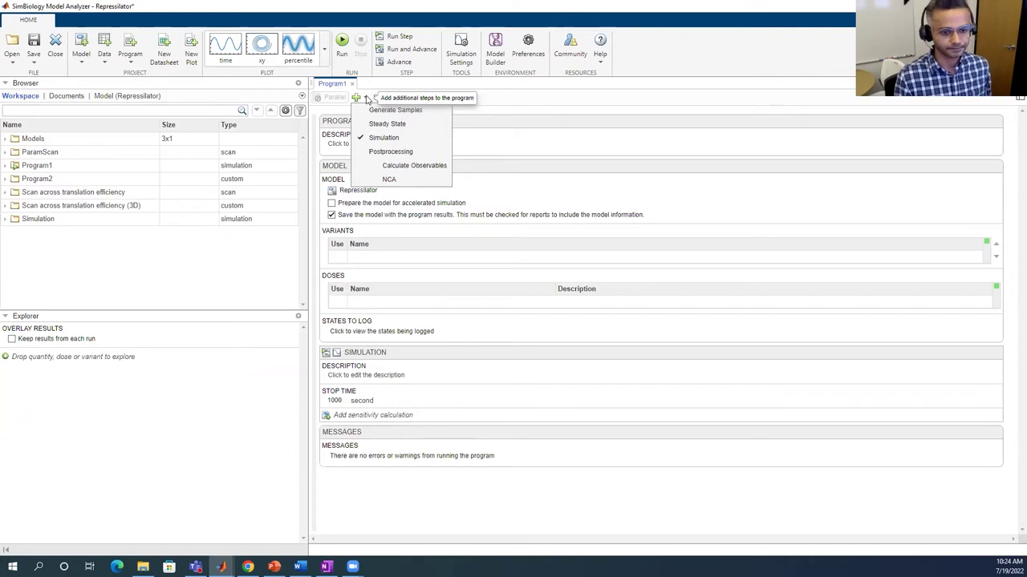
left_click(463, 70)
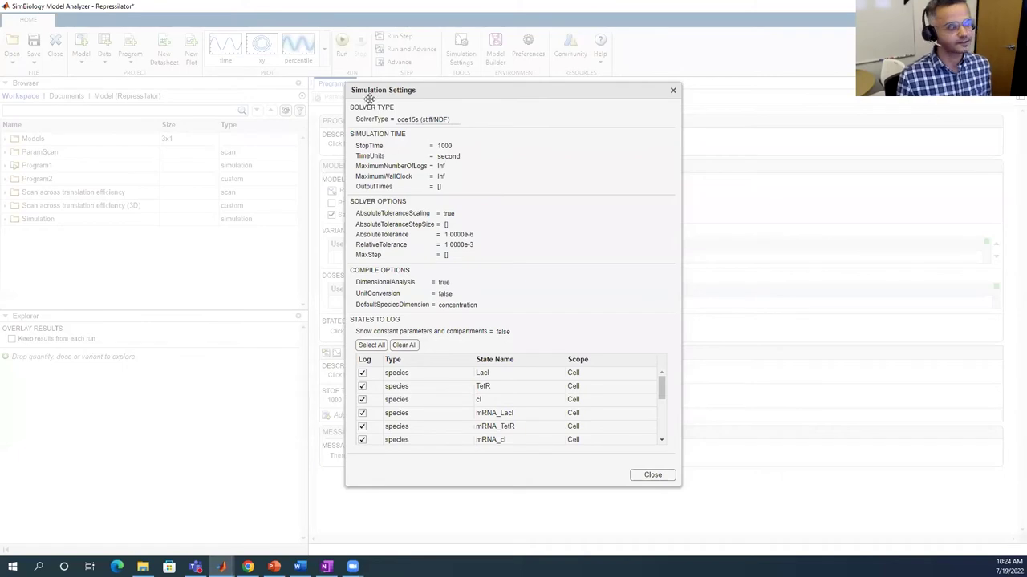
left_click(440, 120)
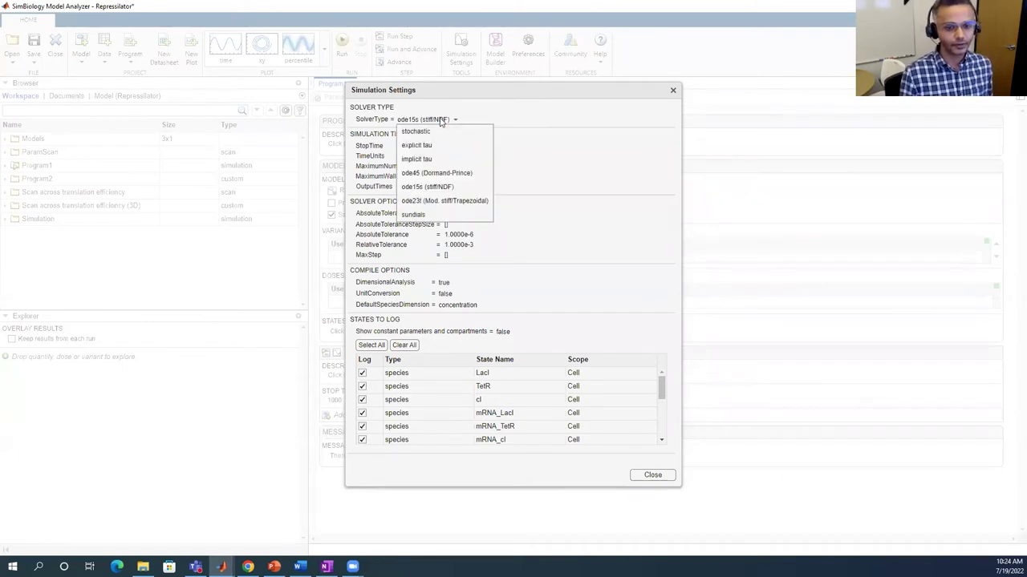
left_click(766, 137)
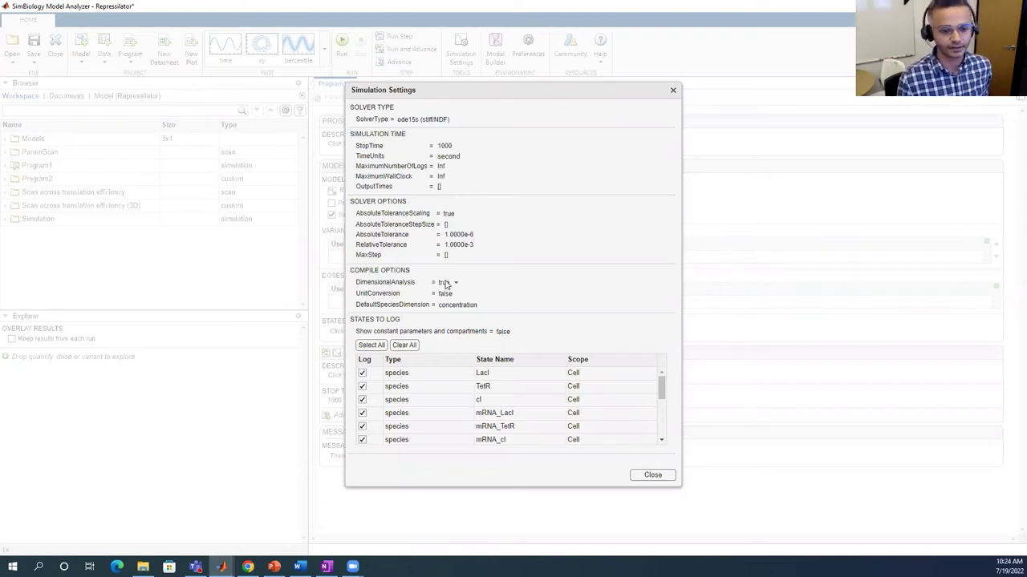
left_click(673, 91)
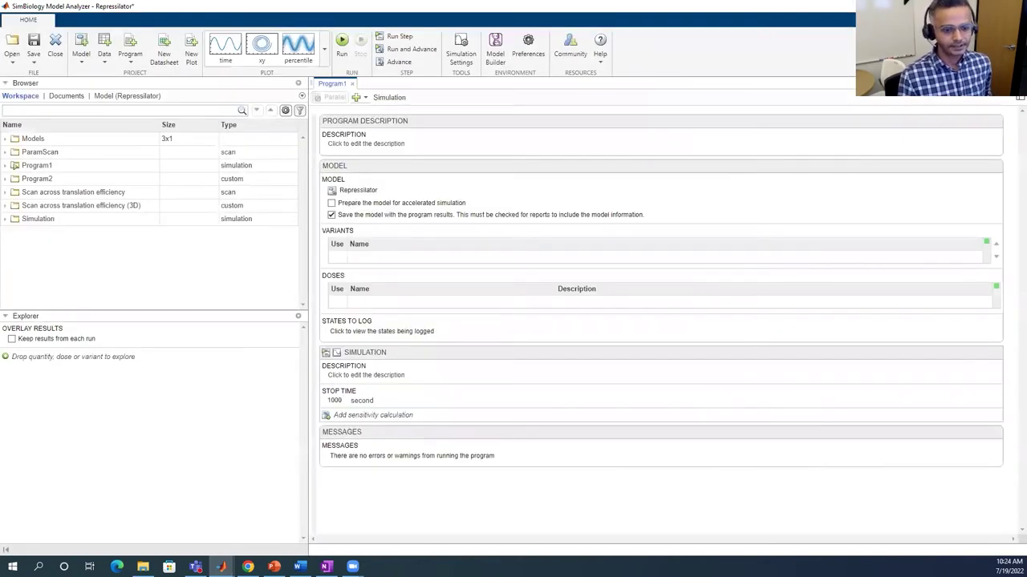
left_click(464, 61)
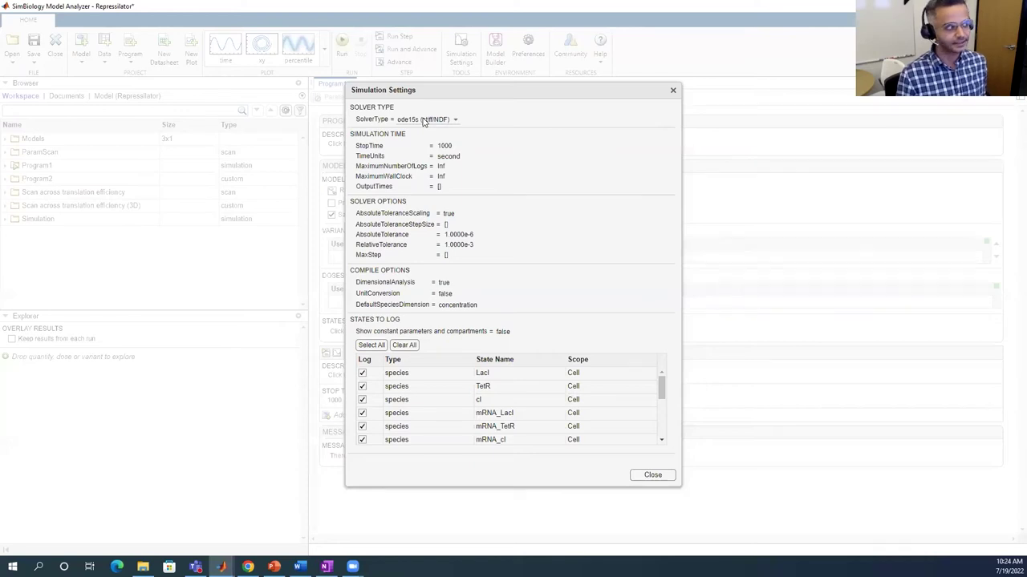
left_click(424, 121)
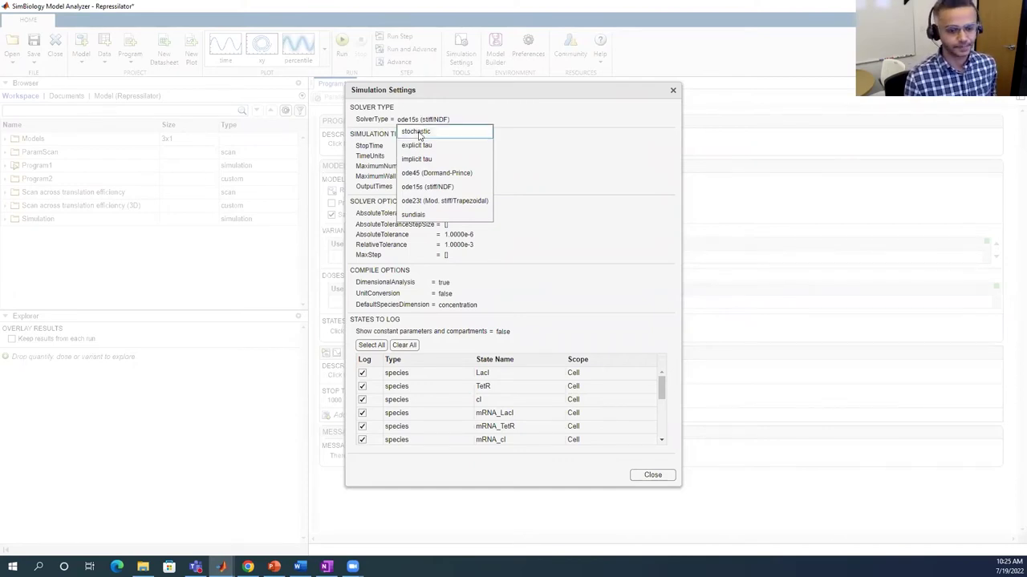
left_click(673, 90)
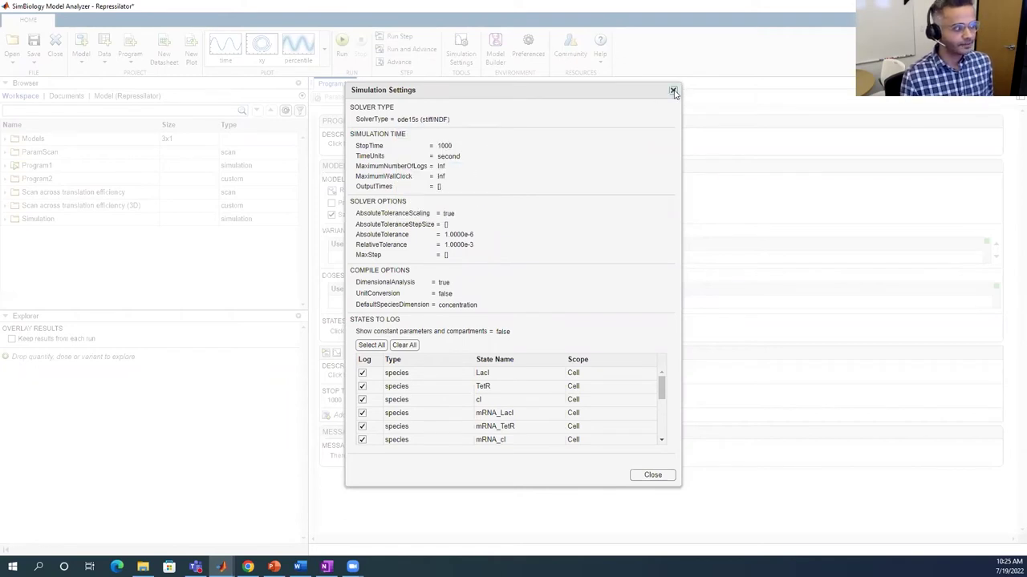
left_click(674, 91)
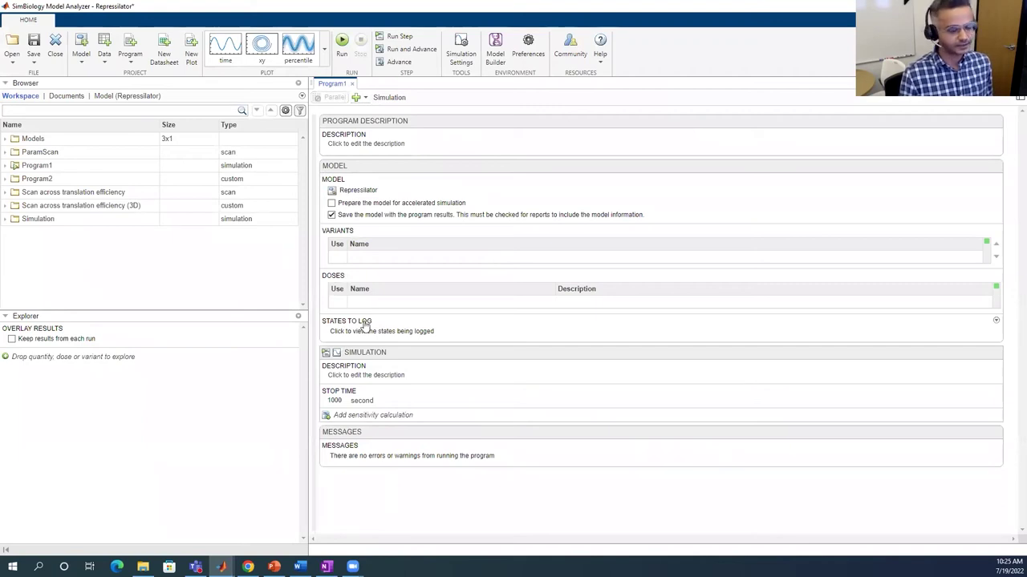
- Limit Program1's logged states to LacI, TetR, cI, mRNA_LacI, mRNA_TetR and mRNA_cI
left_click(365, 329)
scroll(365, 325, "down", 2)
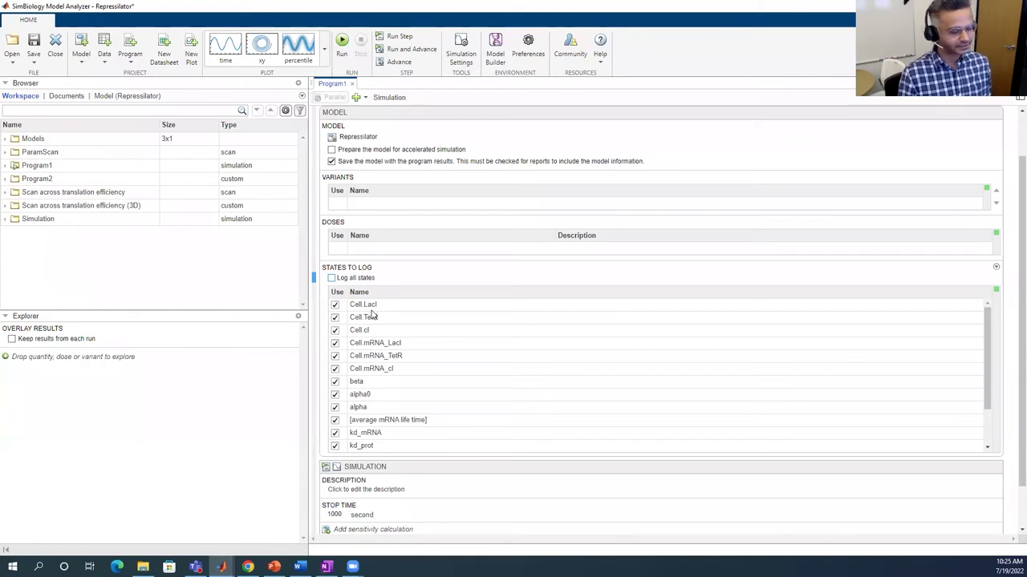
right_click(372, 305)
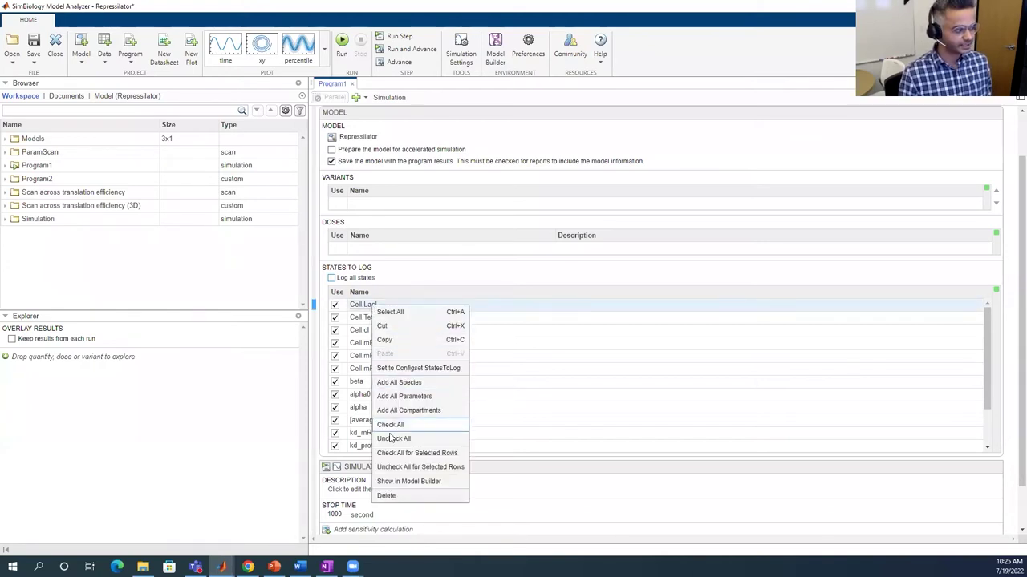
left_click(393, 438)
left_click(334, 304)
left_click(334, 318)
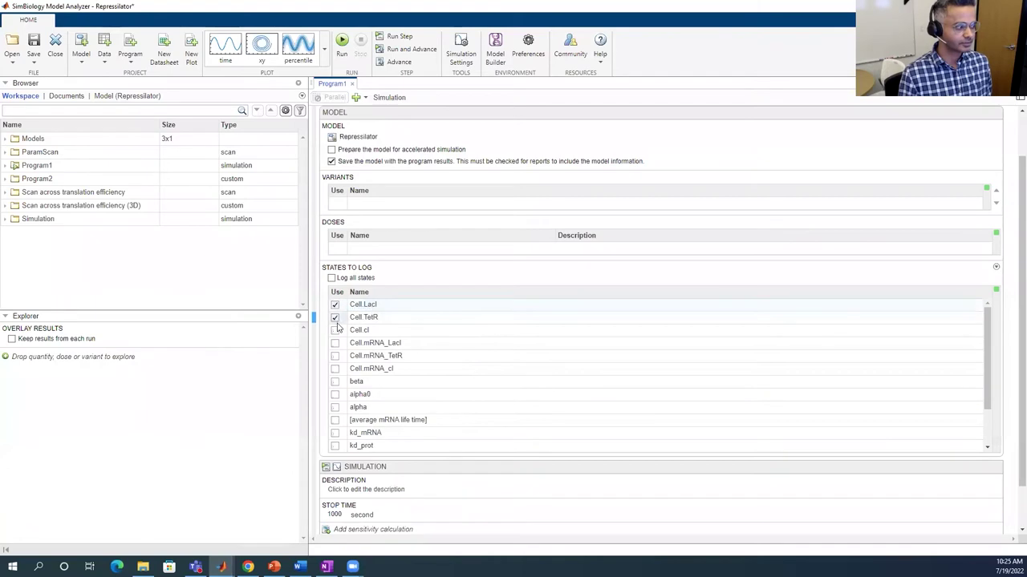
left_click(334, 331)
left_click(334, 343)
left_click(335, 356)
left_click(334, 369)
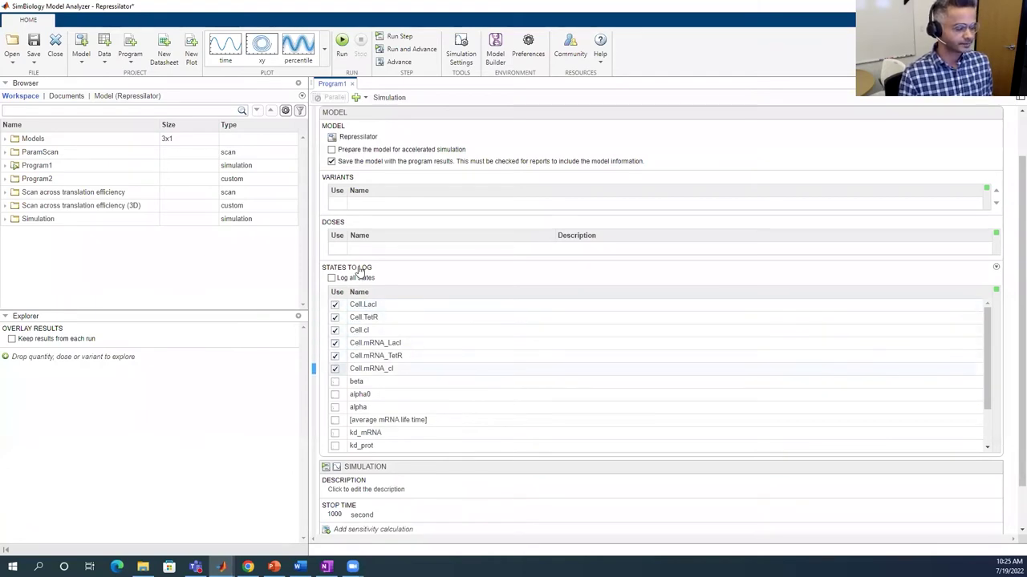
left_click(359, 271)
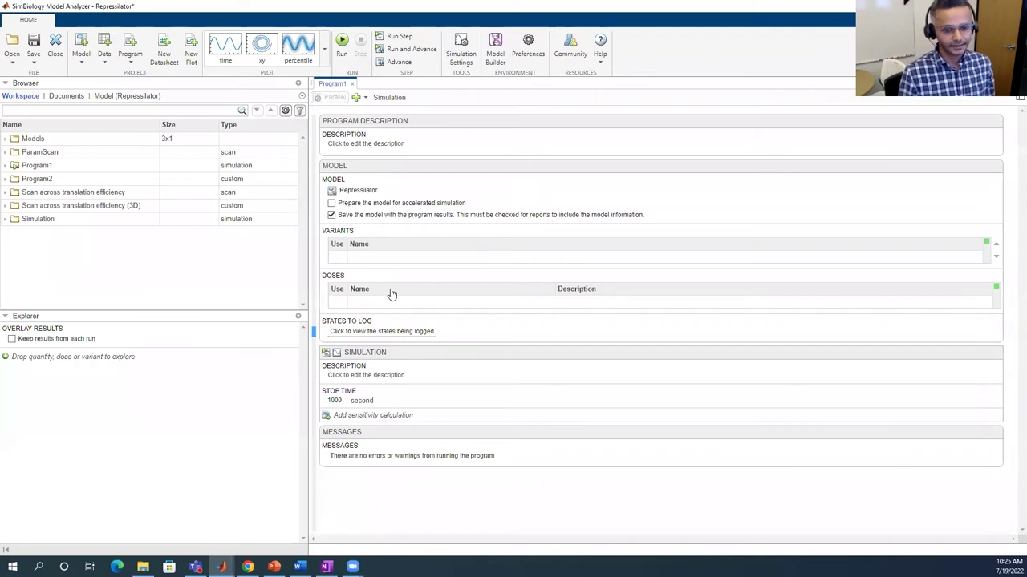
- Change the stop time unit to minutes for a 1000-minute run and simulate Program1
left_click(411, 401)
left_click(393, 448)
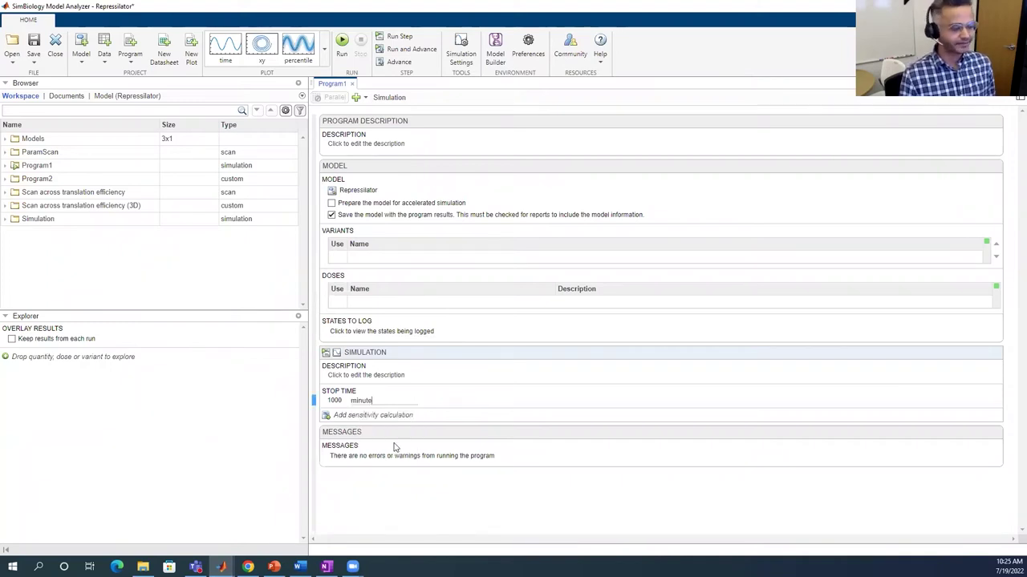
left_click(341, 55)
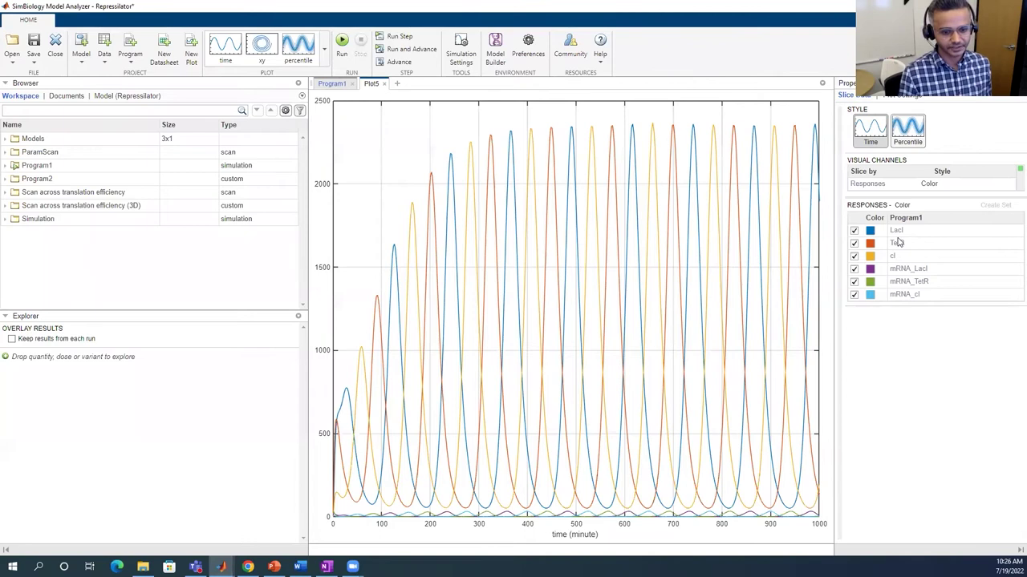
- Toggle the three mRNA curves off and back on, and show Plot5's plot settings
left_click(855, 269)
left_click(854, 282)
left_click(854, 294)
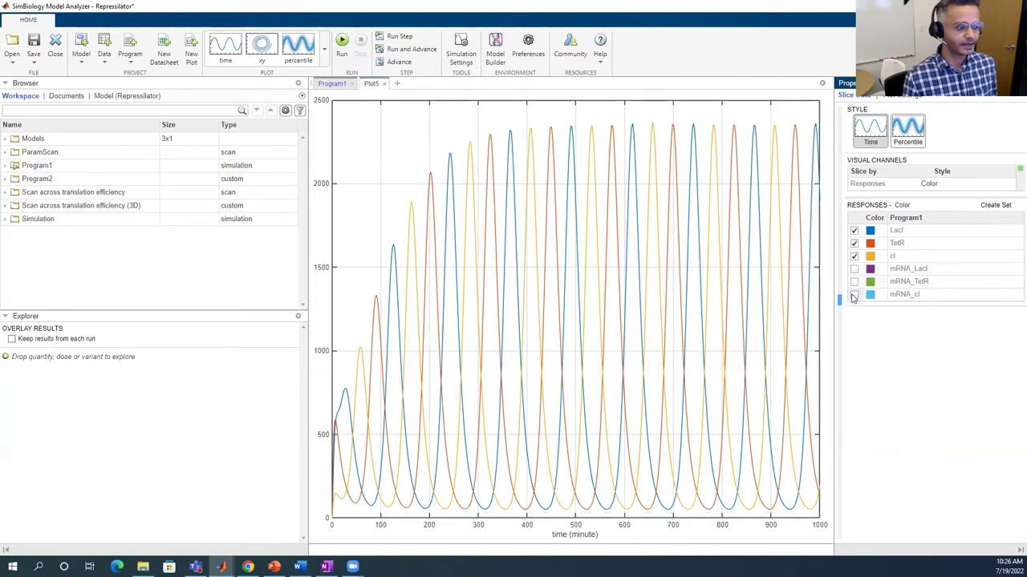
left_click(854, 294)
left_click(854, 282)
left_click(854, 270)
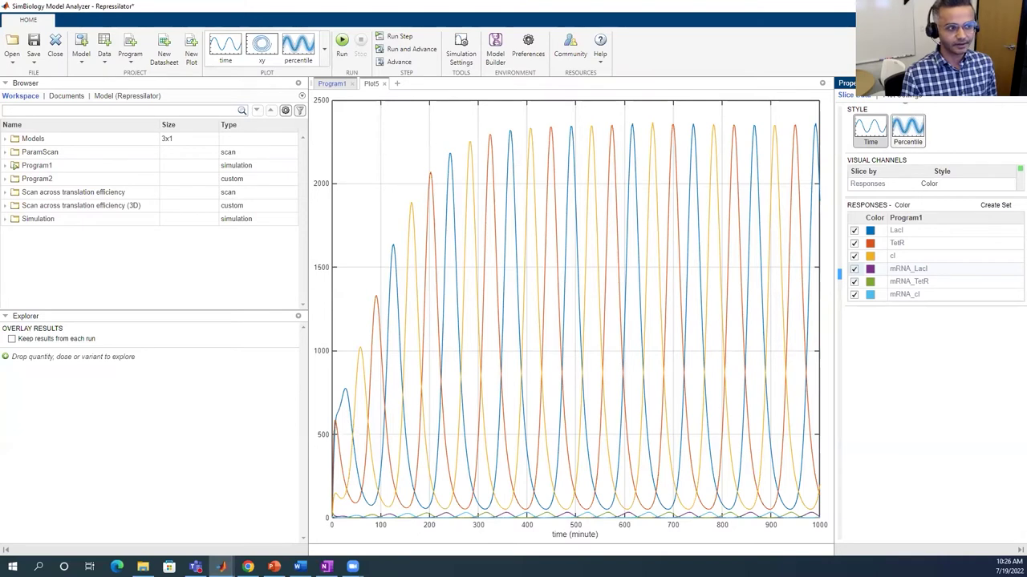
left_click(902, 94)
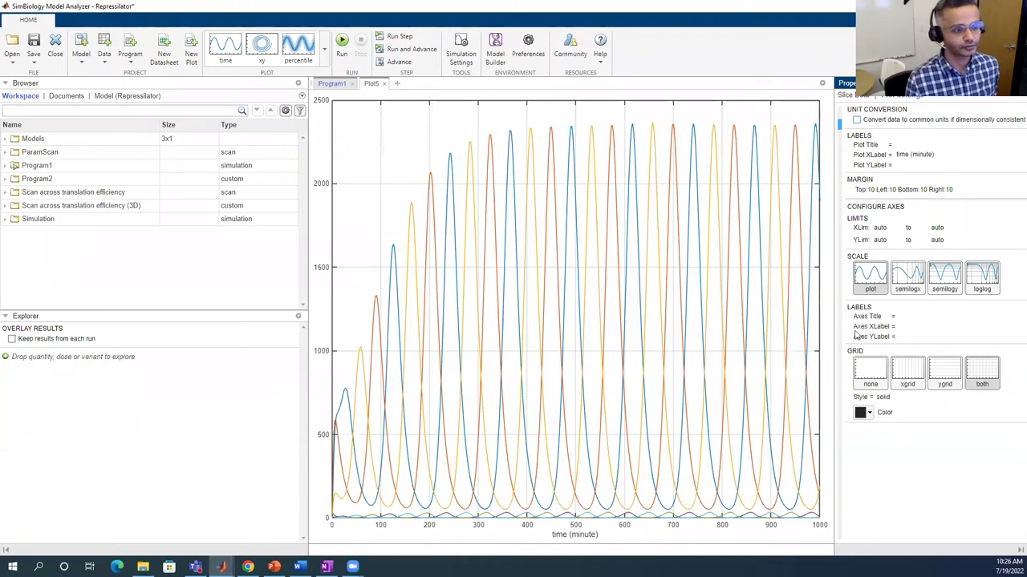
left_click(945, 281)
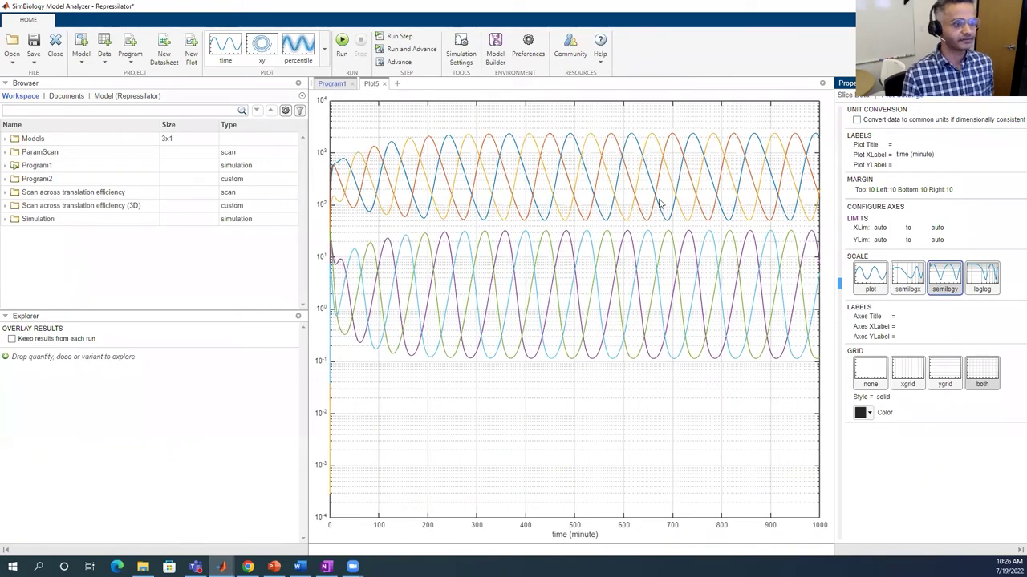
left_click(866, 294)
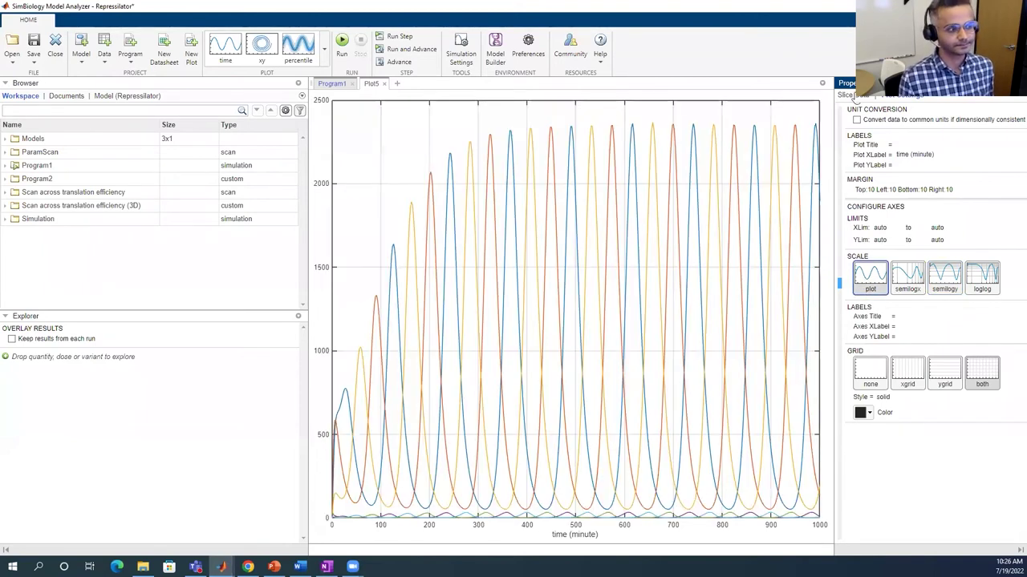
left_click(854, 96)
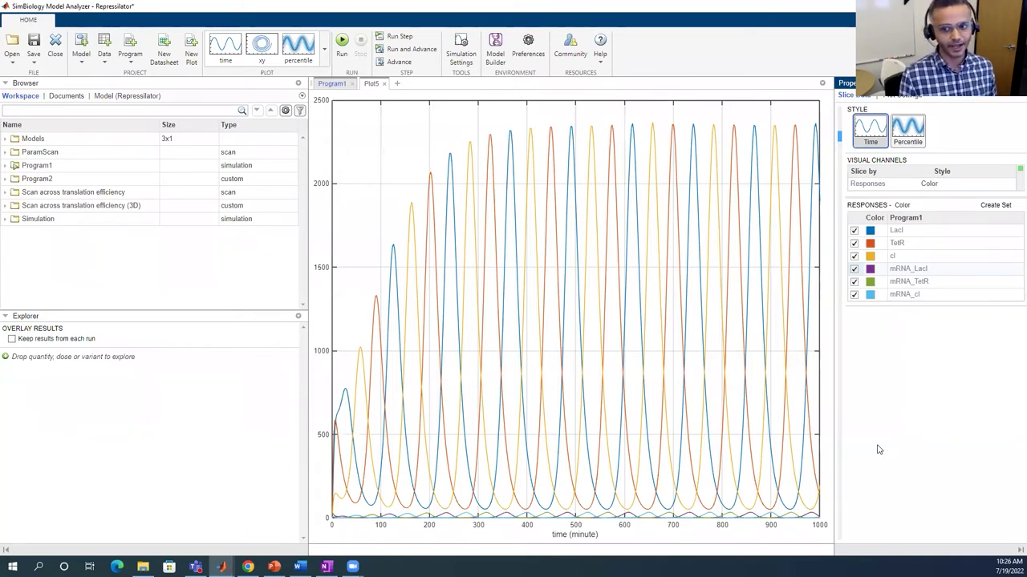
- Group mRNA_LacI, mRNA_TetR and mRNA_cI into a new response set for their own subplot
left_click(921, 283, "ctrl")
left_click(921, 296, "ctrl")
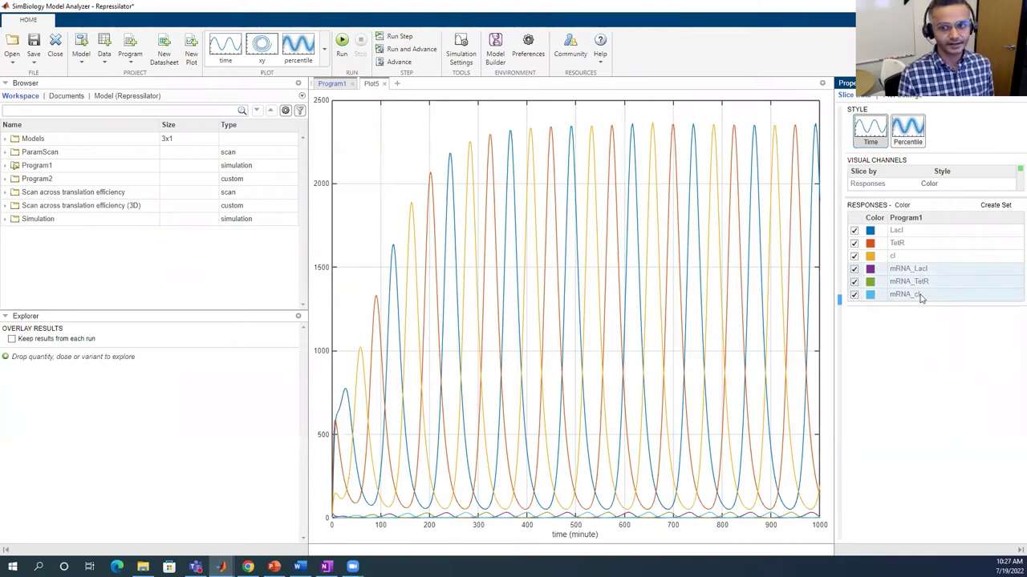
right_click(918, 282)
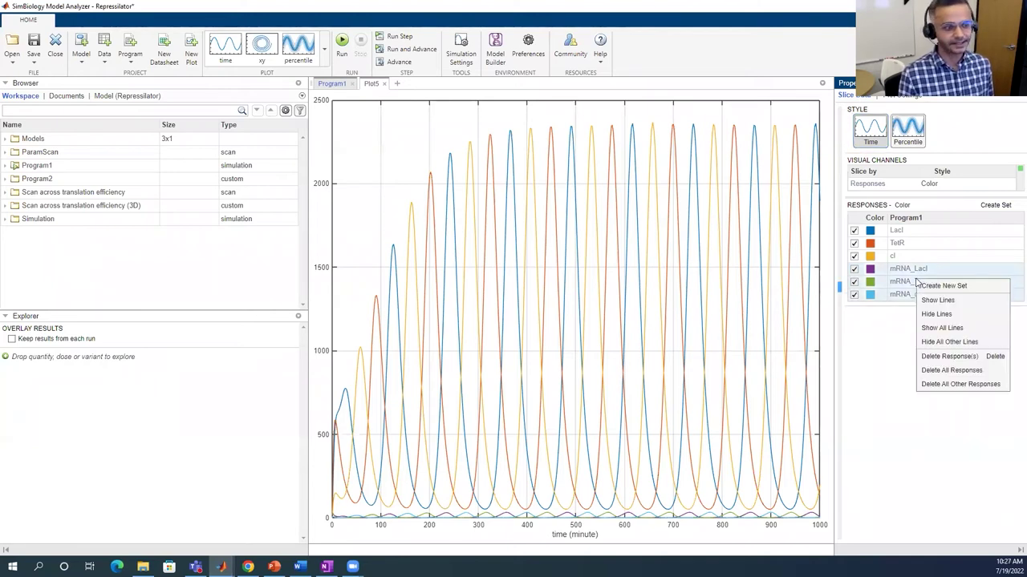
left_click(925, 287)
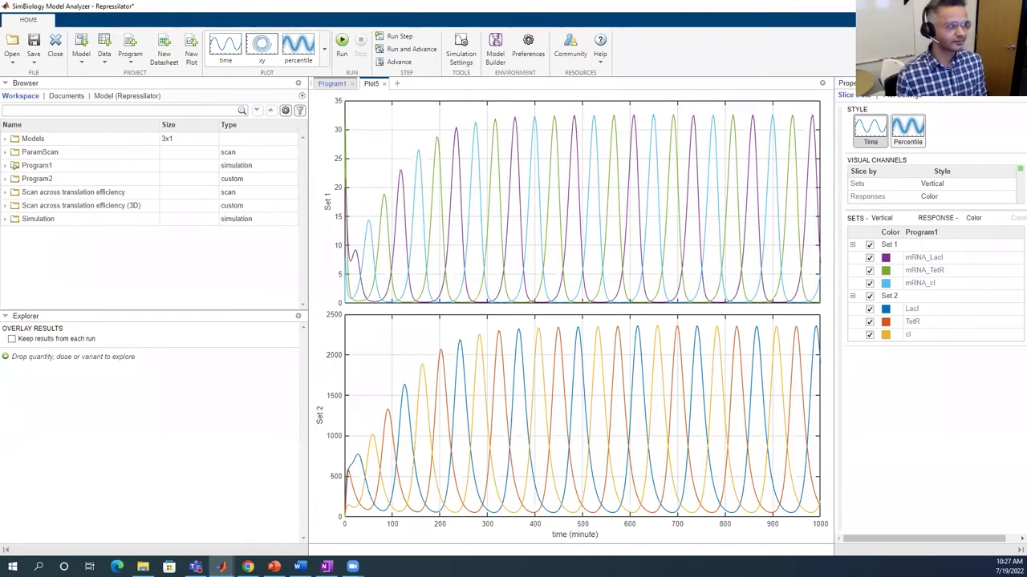
left_click(495, 55)
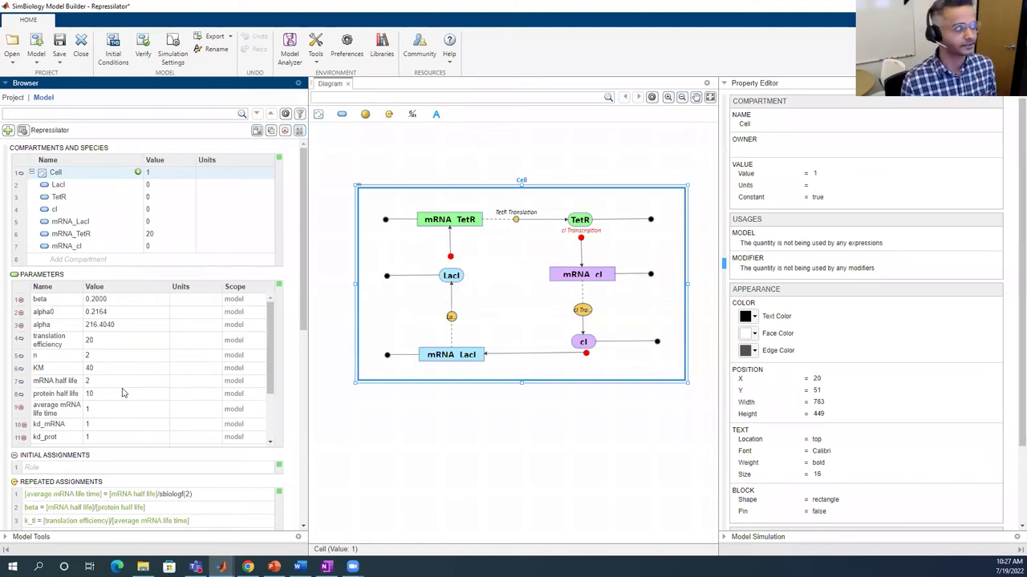
left_click(283, 64)
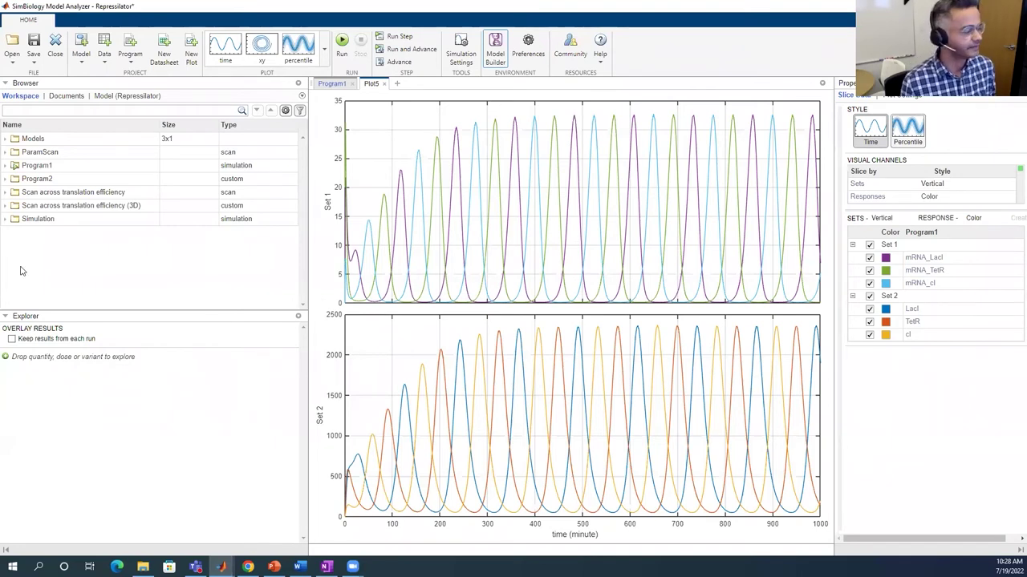
- List the Repressilator model's parameters and enlarge the parameters table
left_click(112, 97)
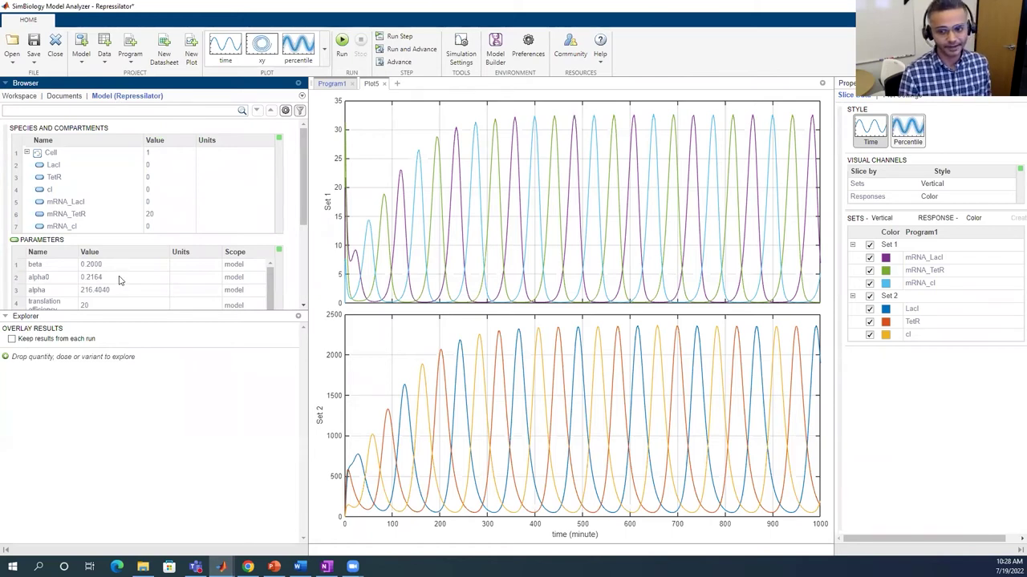
left_click(139, 315)
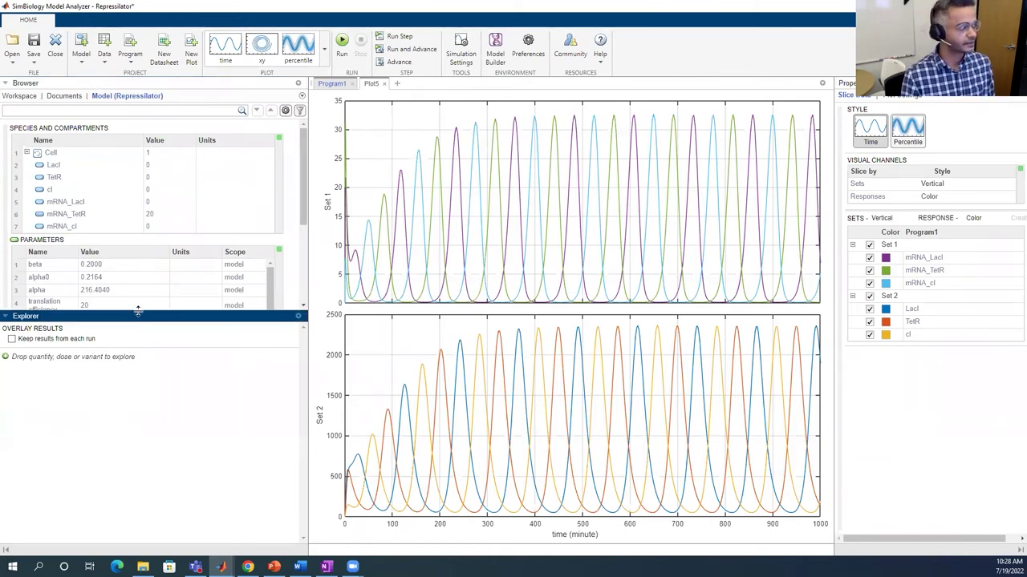
left_click_drag(145, 316, 145, 345)
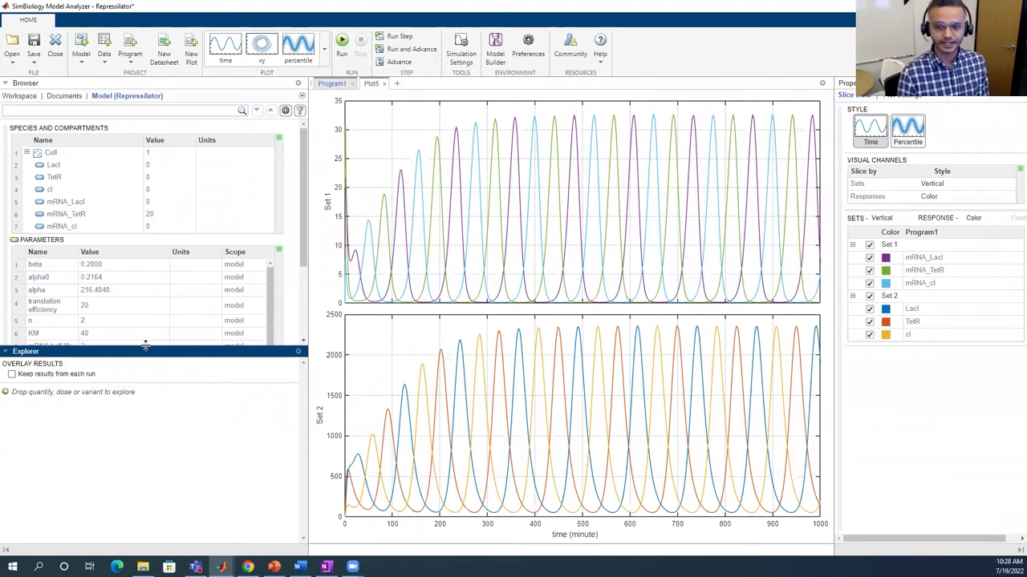
- Add translation efficiency and mRNA half life to the Explorer as sliders
left_click(49, 307)
left_click_drag(49, 307, 72, 413)
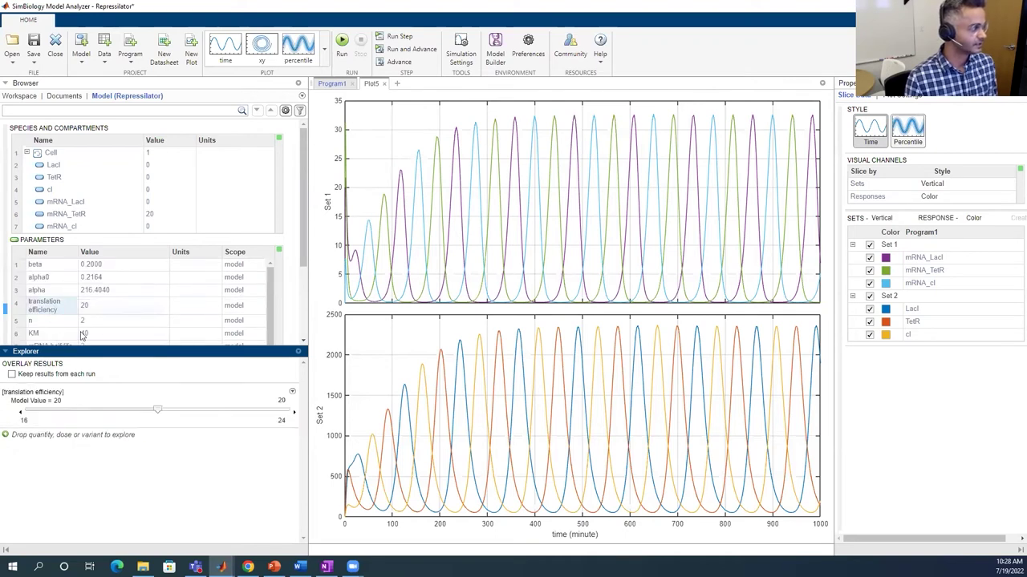
scroll(74, 300, "down", 3)
left_click(56, 286)
left_click_drag(57, 285, 70, 437)
- Add a protein half life slider, then retune to 18.958, 1.9647 and 9.4118
left_click(56, 298)
left_click_drag(56, 298, 68, 510)
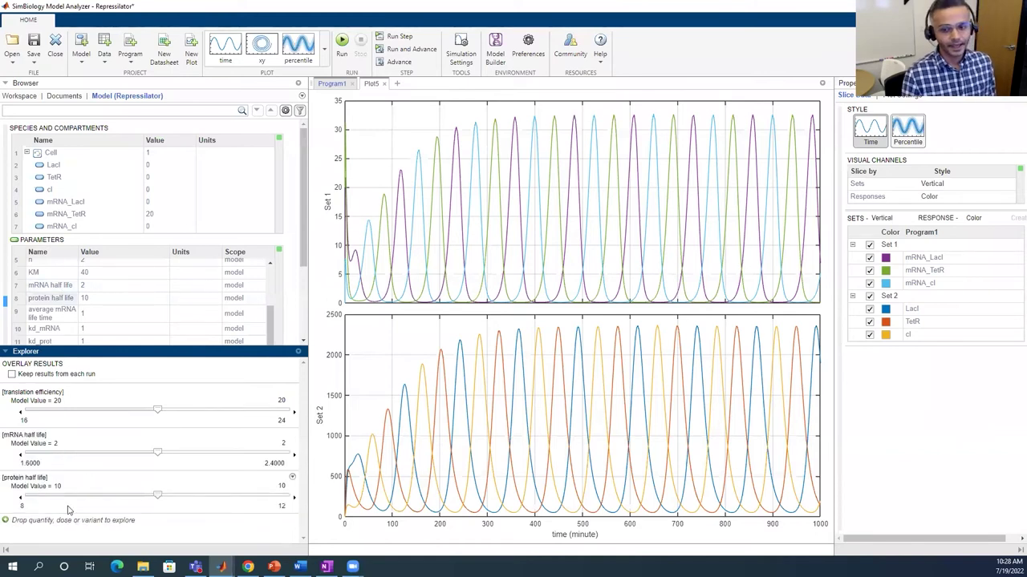
left_click_drag(157, 454, 199, 457)
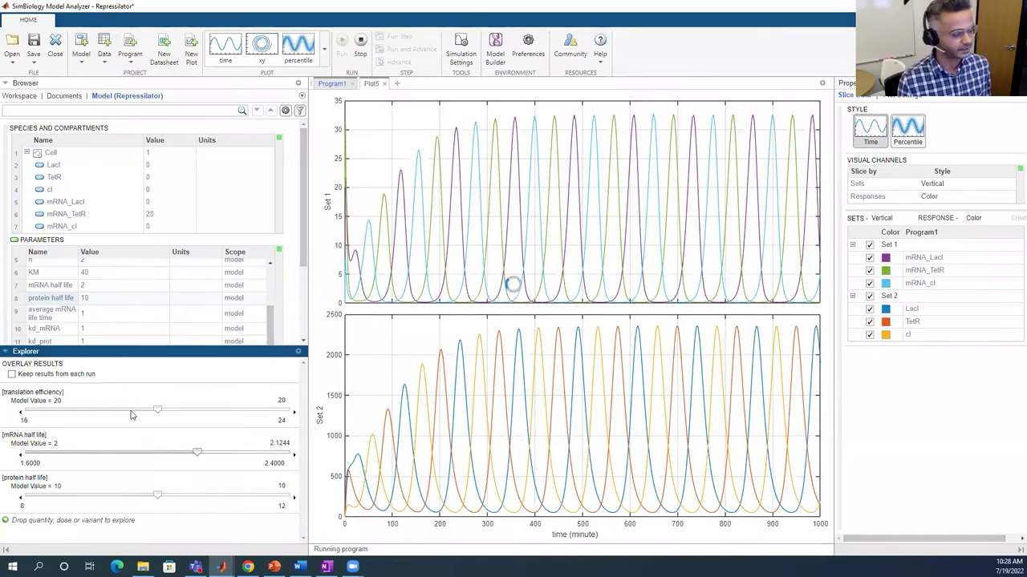
left_click_drag(157, 410, 125, 414)
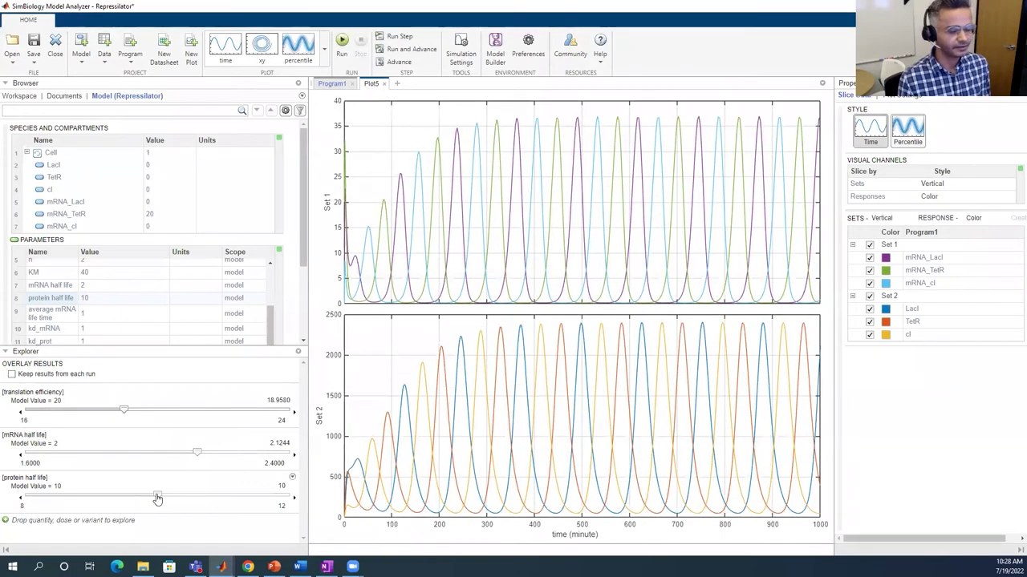
left_click_drag(158, 498, 121, 497)
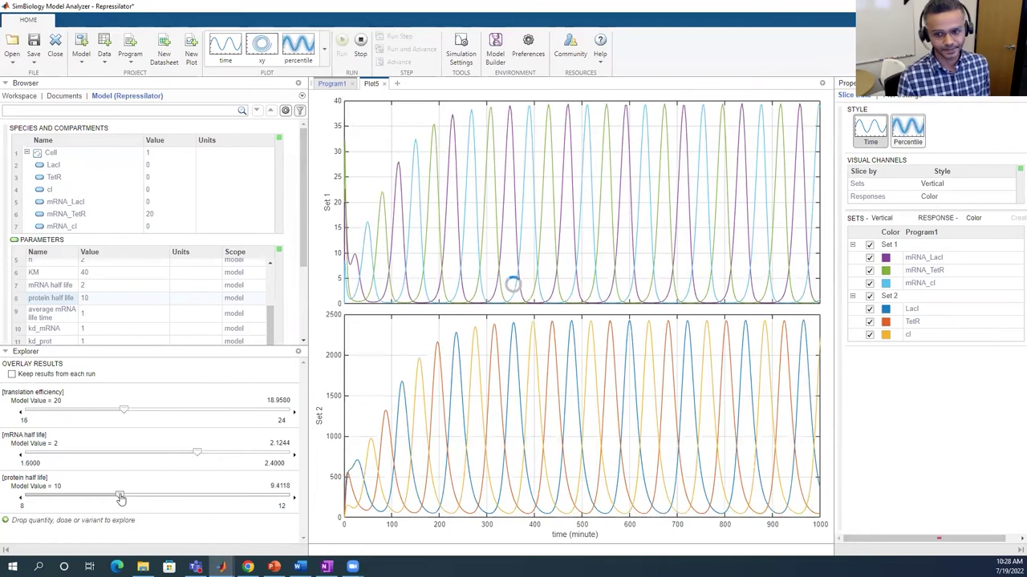
left_click_drag(197, 454, 147, 457)
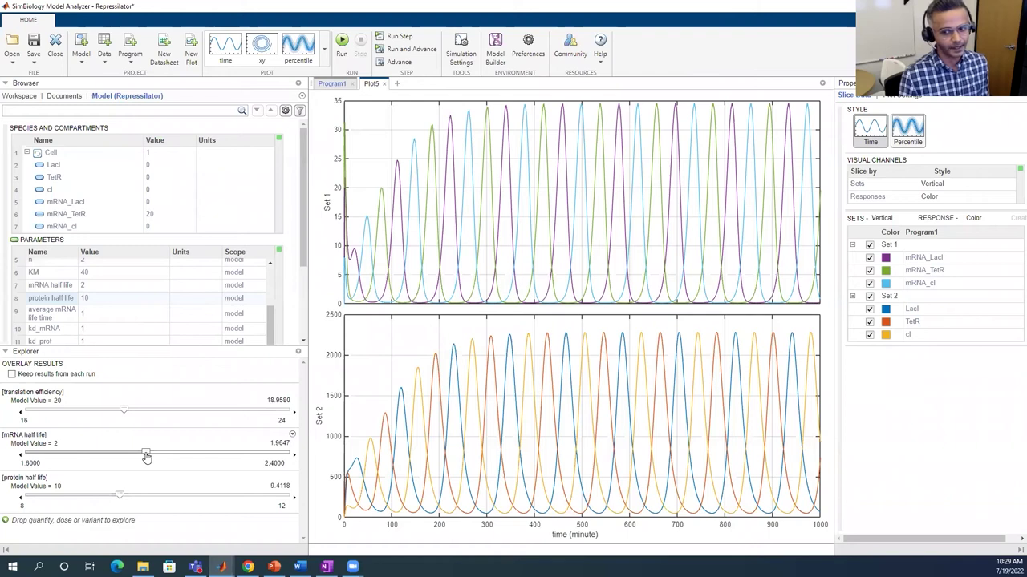
- Keep each run's results and rerun at translation efficiency 20.8571, mRNA half life 1.7983
left_click(11, 375)
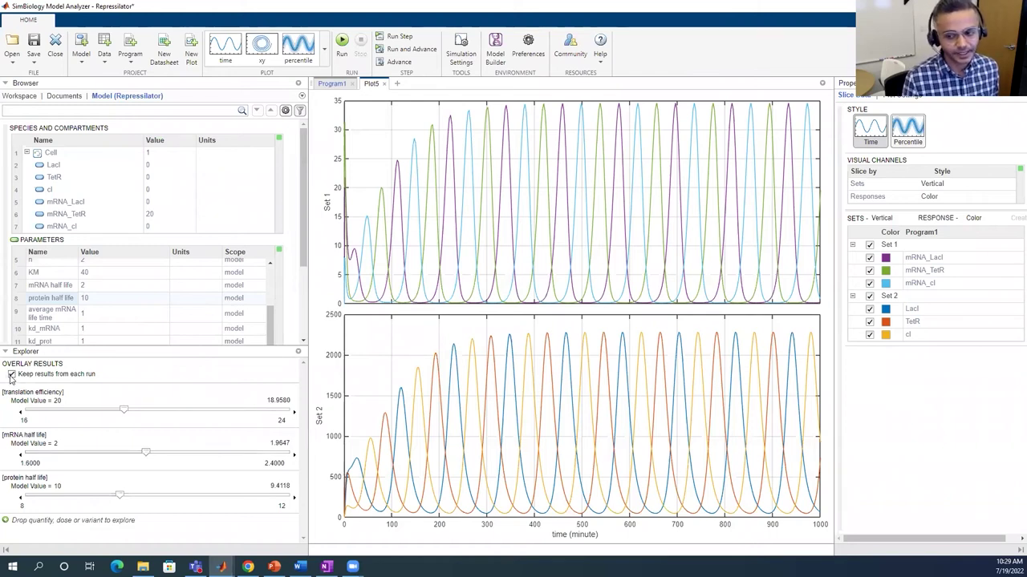
left_click_drag(123, 412, 184, 411)
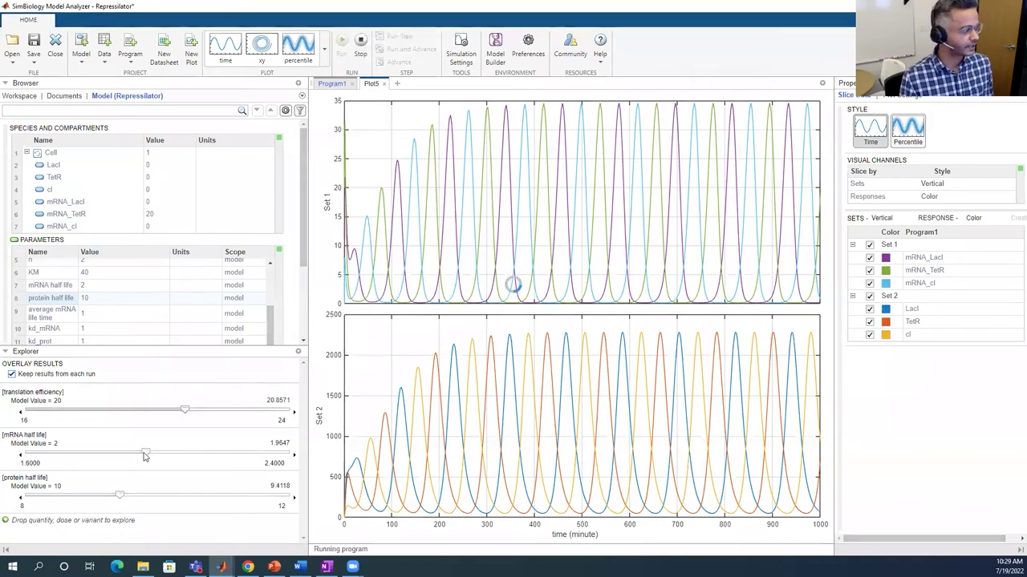
left_click(96, 454)
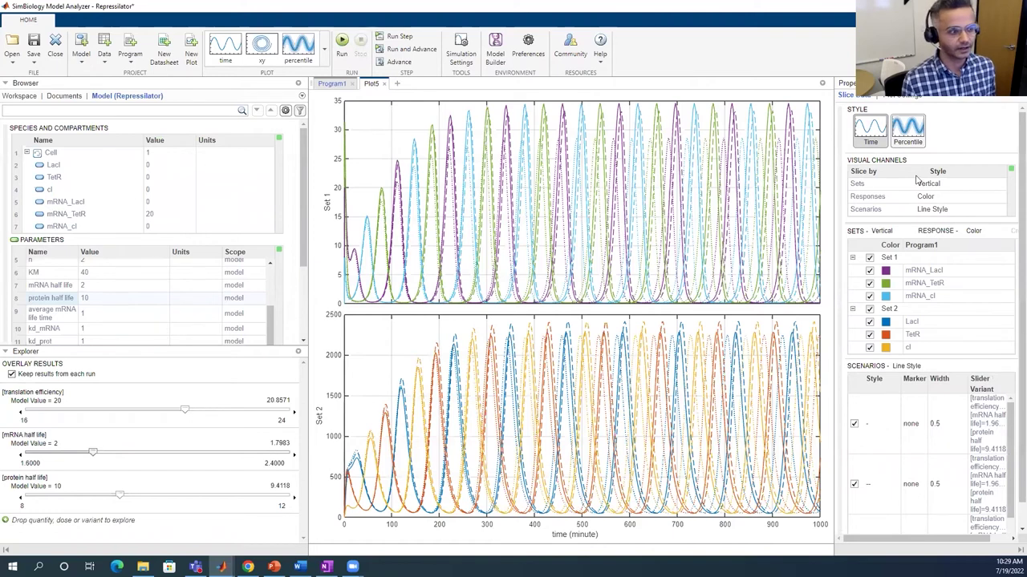
left_click_drag(832, 83, 773, 90)
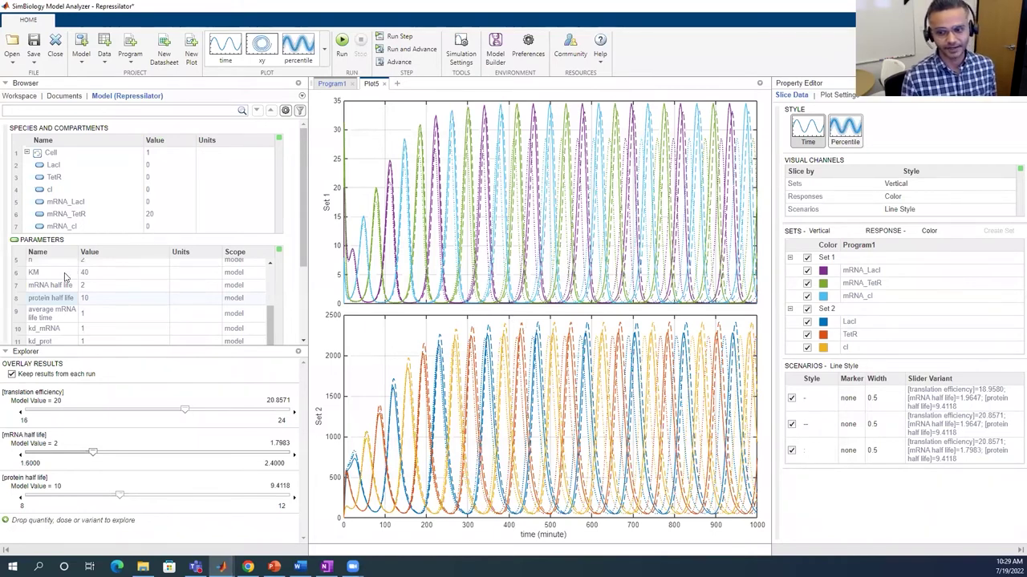
- Close Plot5 and Program1, show the Workspace browser, and open the ParamScan program
left_click(383, 85)
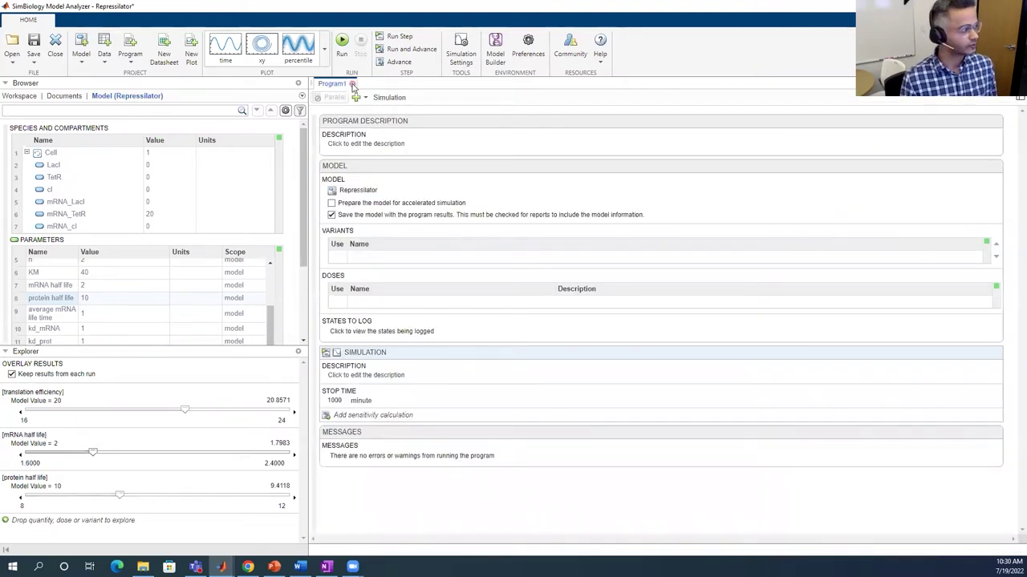
left_click(352, 84)
left_click(20, 97)
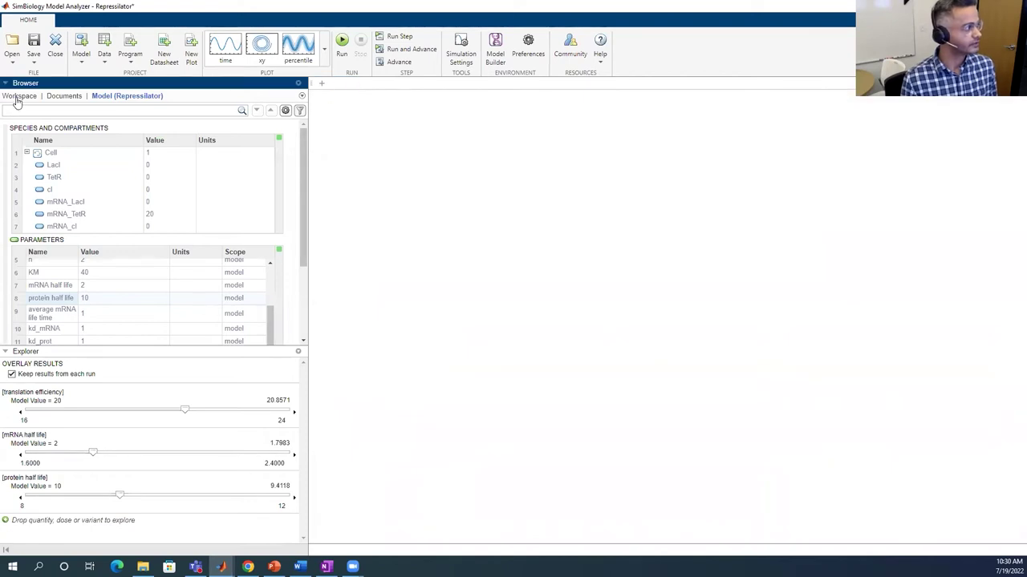
left_click(130, 58)
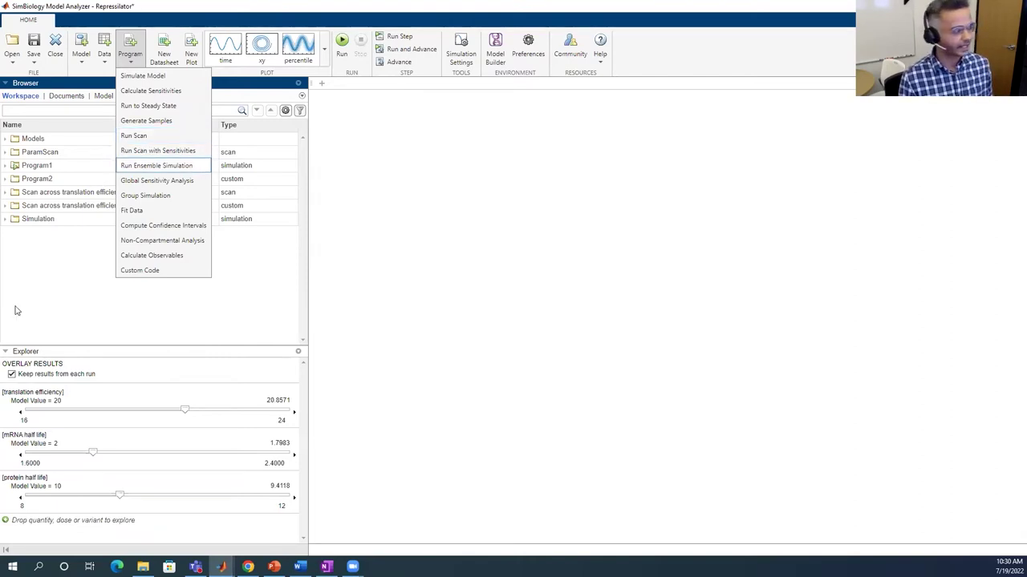
left_click(38, 290)
double_click(56, 151)
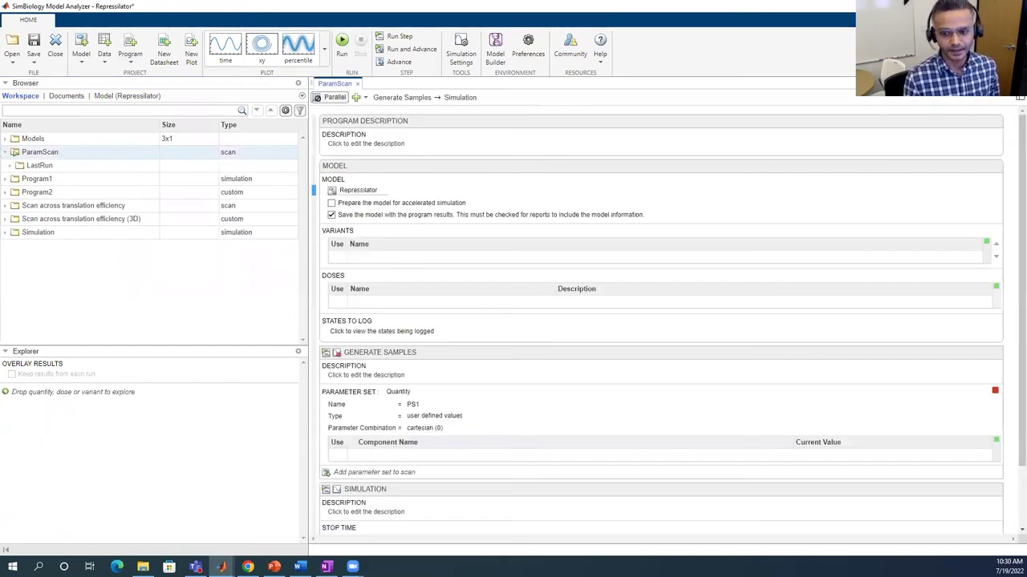
- Add translation efficiency and protein half life to ParamScan's parameter set PS1
scroll(651, 342, "down", 3)
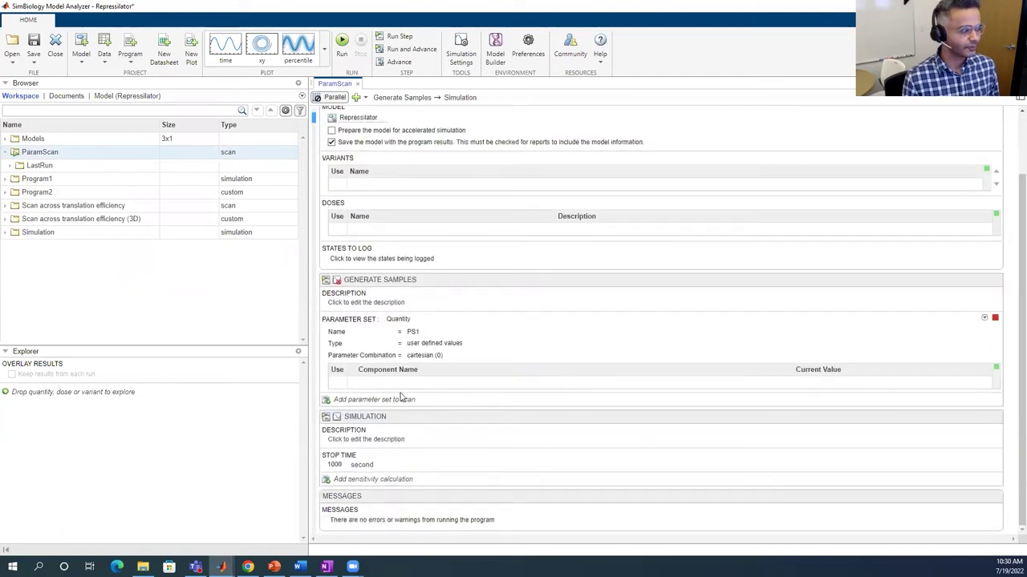
left_click(408, 382)
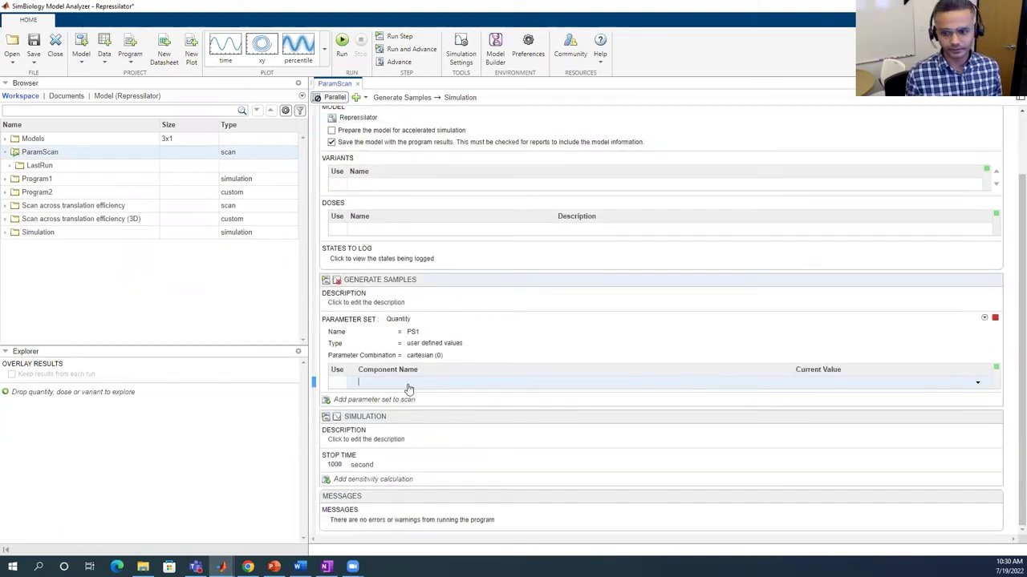
type("transl")
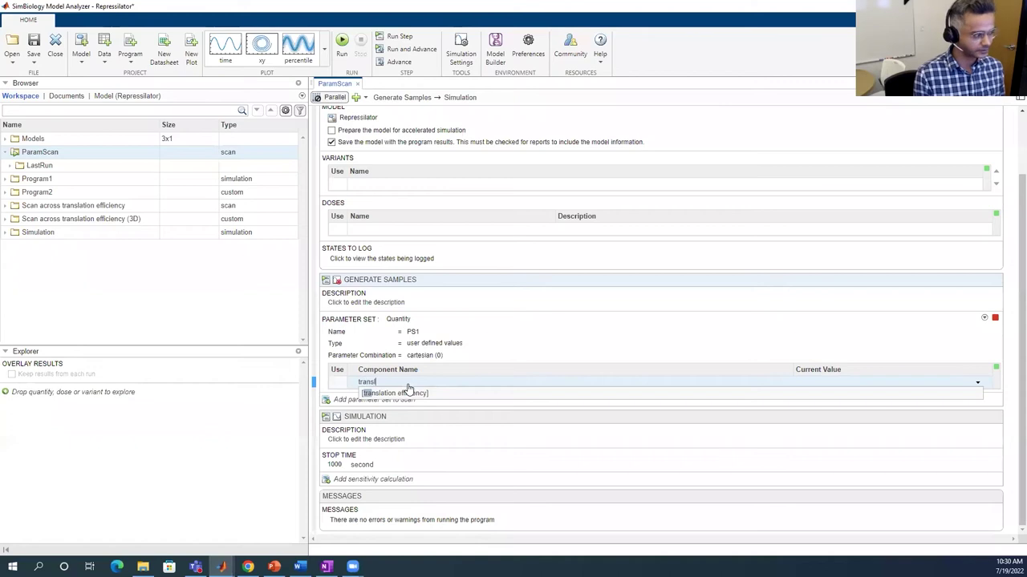
left_click(408, 392)
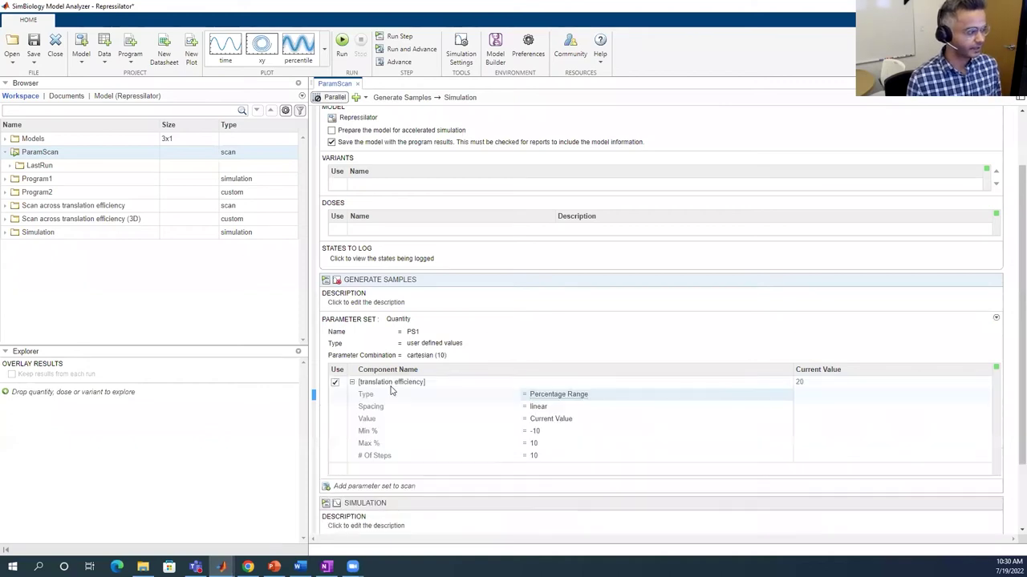
left_click(408, 470)
type("prot")
left_click(385, 479)
scroll(618, 359, "down", 1)
scroll(618, 358, "down", 2)
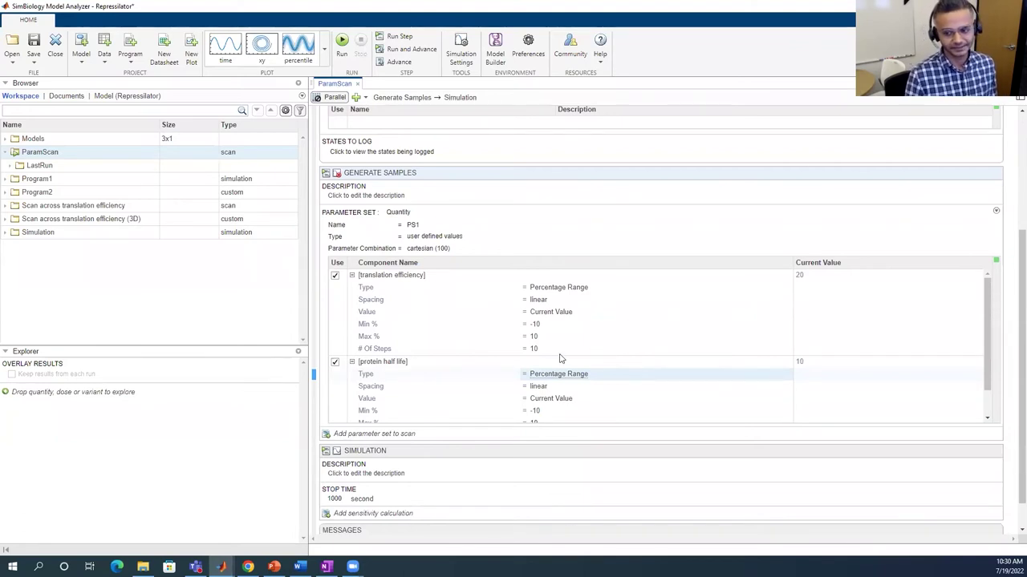
left_click(449, 237)
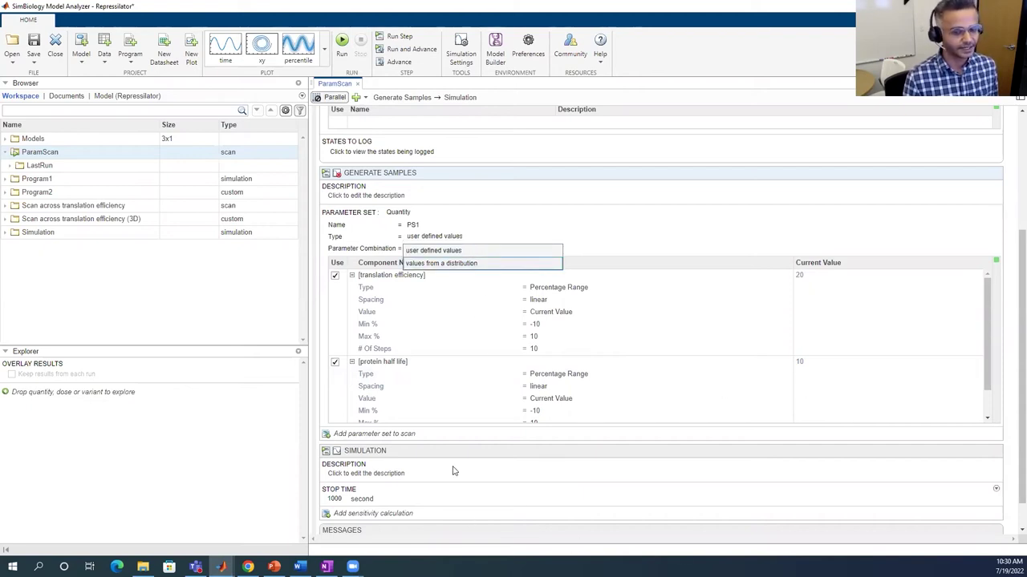
- Define translation efficiency's scan values with MATLAB code linspace(5,30,3)
left_click(572, 290)
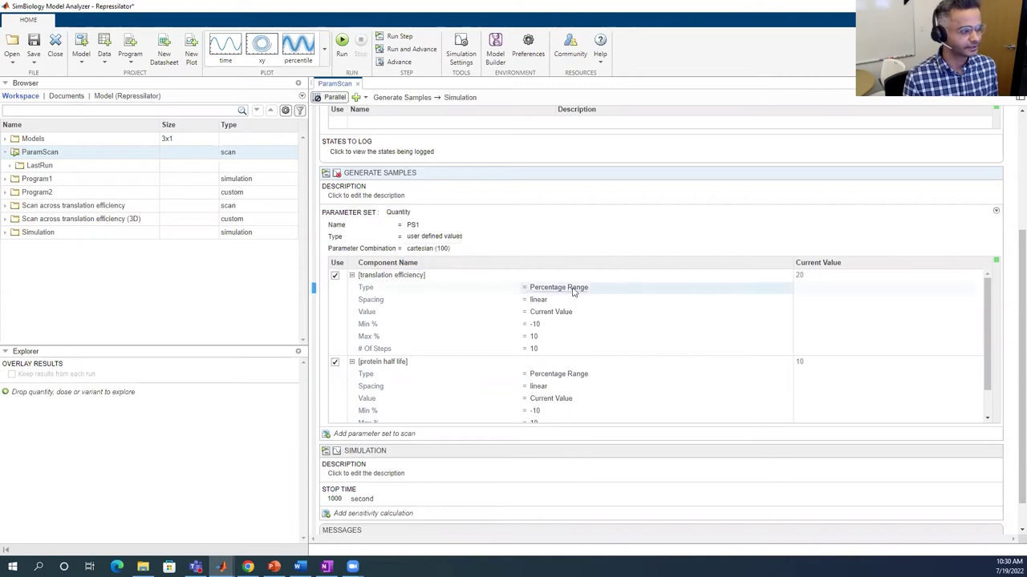
left_click(572, 290)
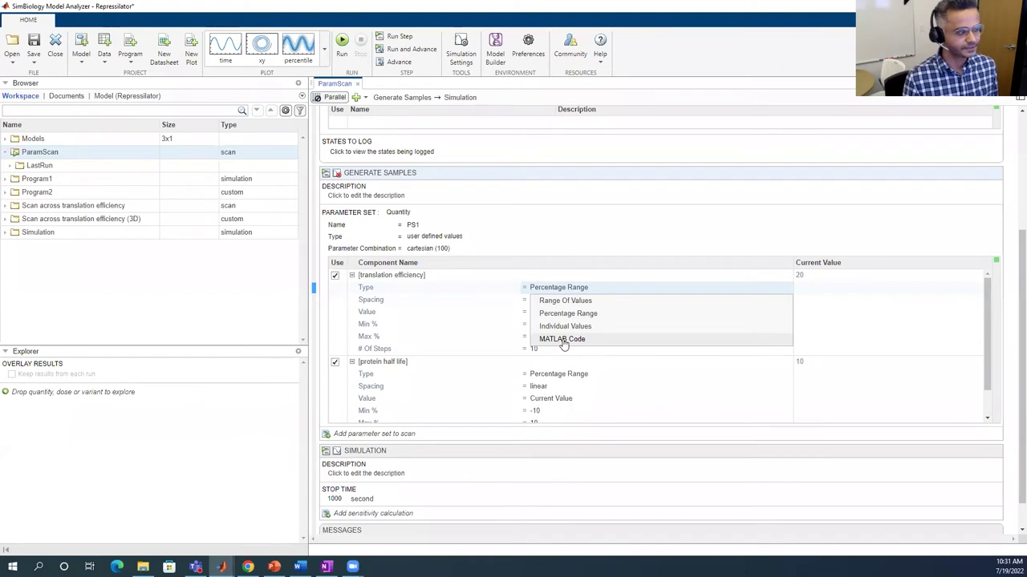
left_click(564, 340)
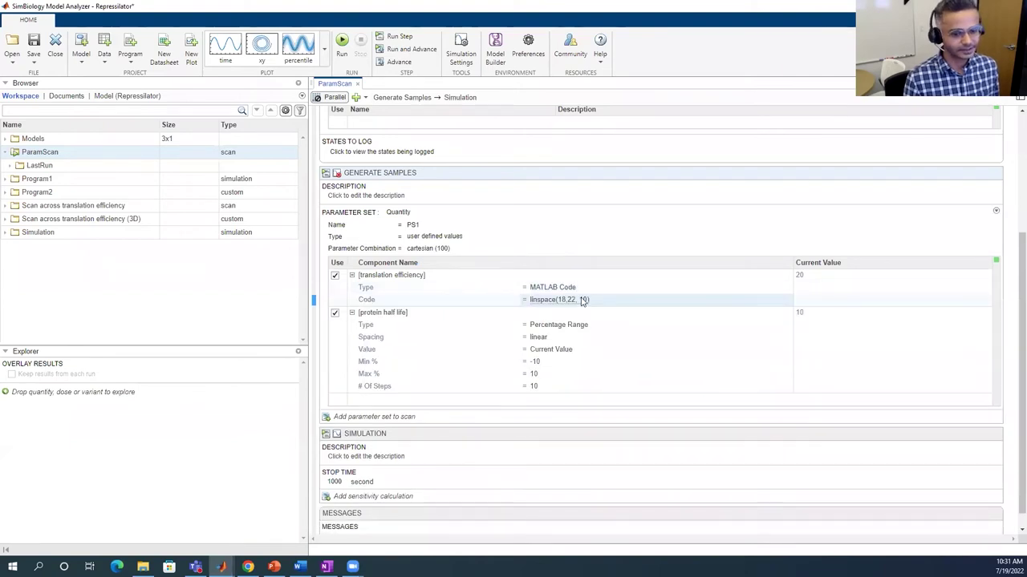
left_click(586, 302)
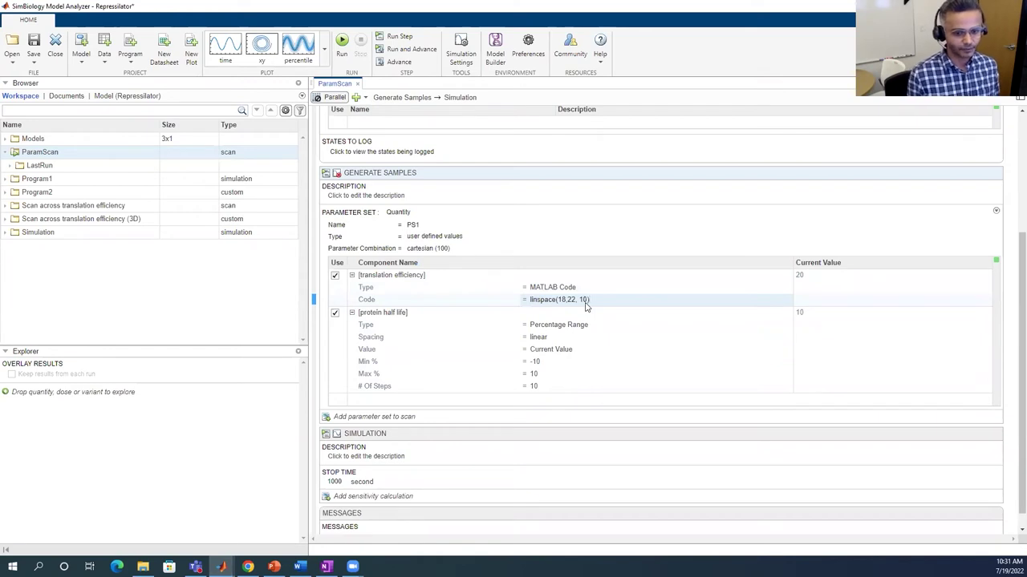
key("BackSpace")
key("BackSpace")
key("BackSpace")
key("BackSpace")
key("BackSpace")
type(")")
type("3")
key("BackSpace")
key("BackSpace")
type("5")
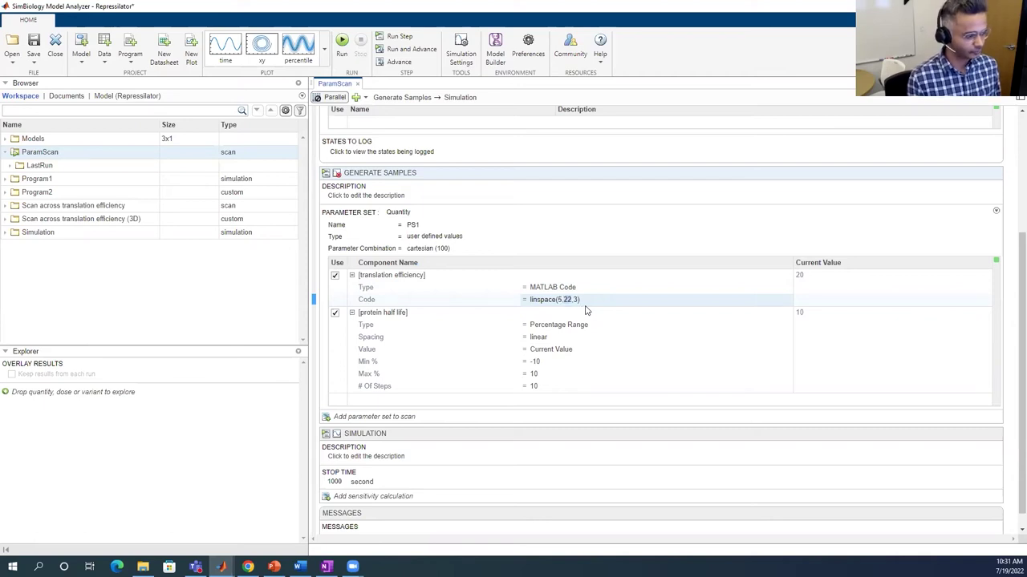
key("BackSpace")
key("BackSpace")
type("30")
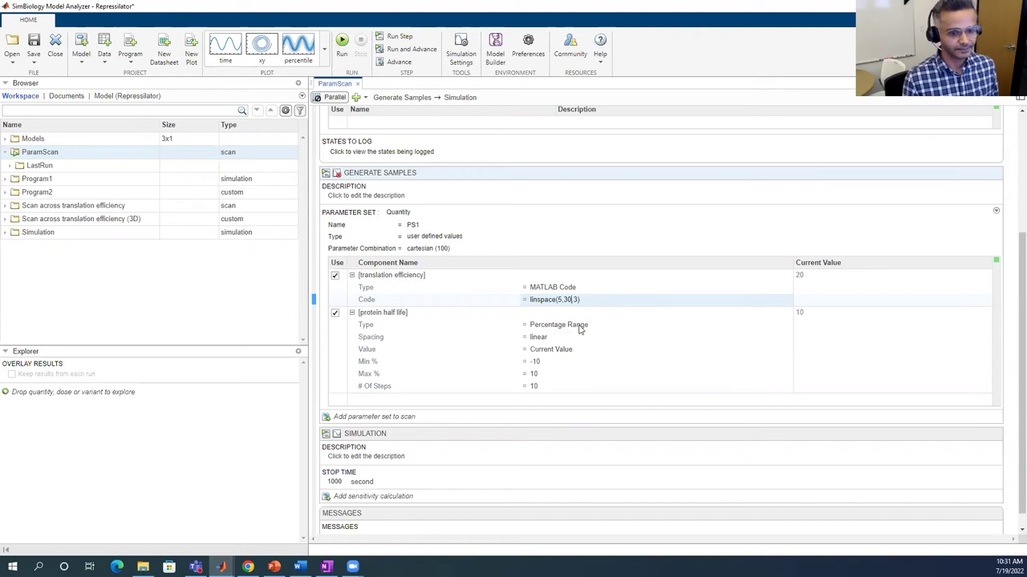
- Set protein half life to individual values 5 and 10, then run the six-run scan
left_click(581, 329)
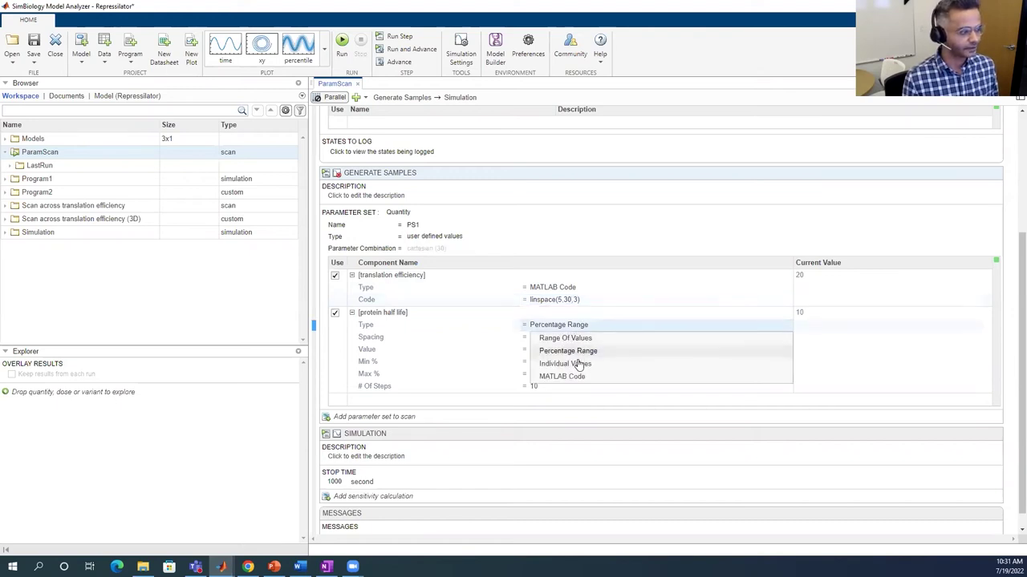
left_click(574, 363)
left_click(551, 370)
type("[5,10")
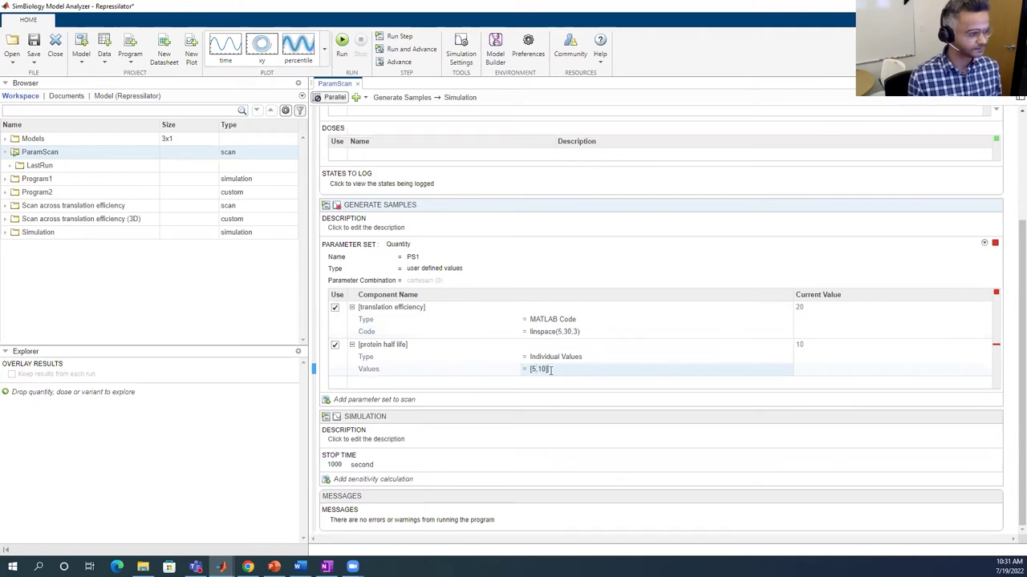
key("Return")
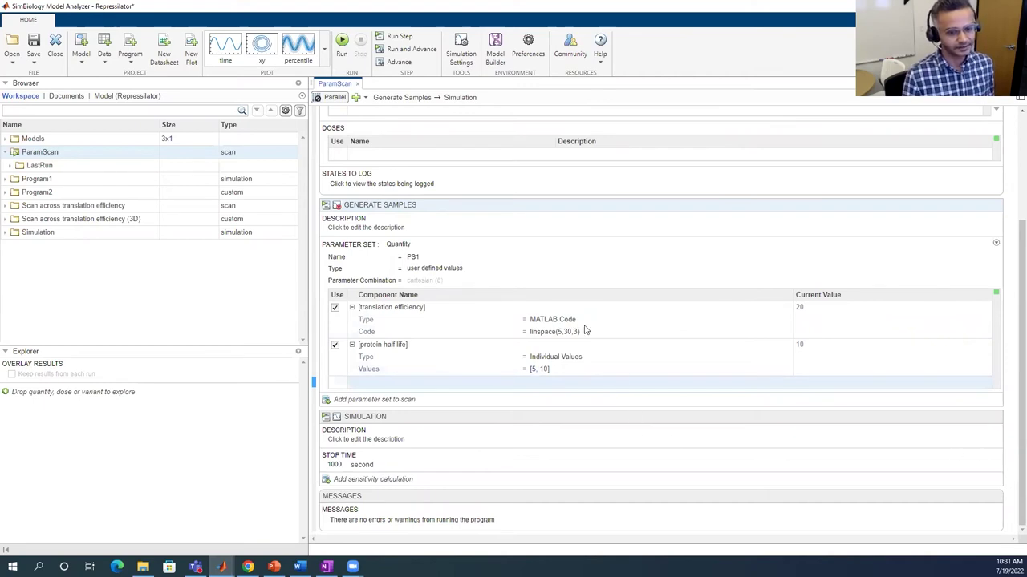
left_click(343, 46)
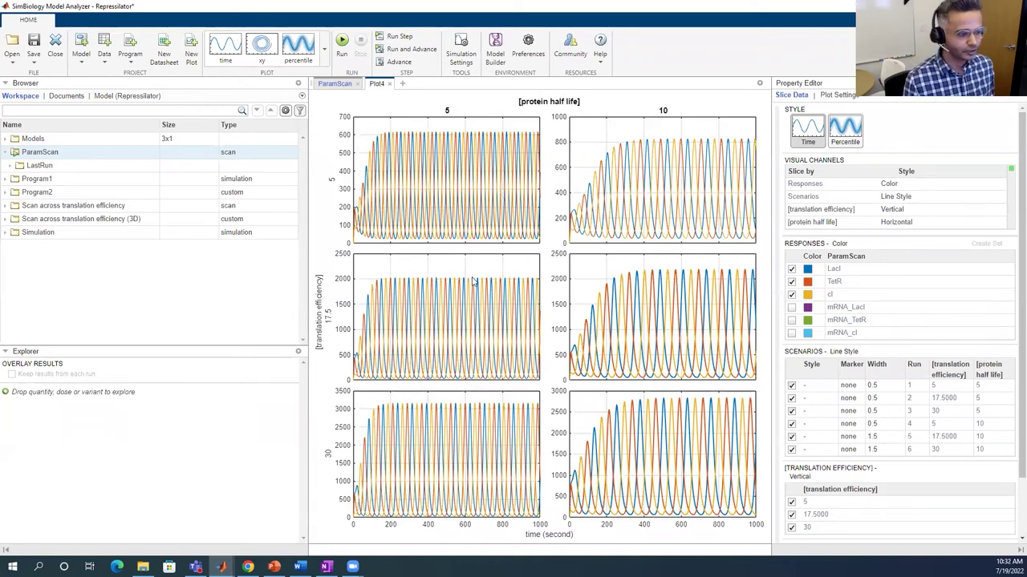
- Show and then hide the mRNA_LacI traces, then close the Plot4 scan results tab
left_click(791, 312)
left_click(792, 310)
left_click(792, 309)
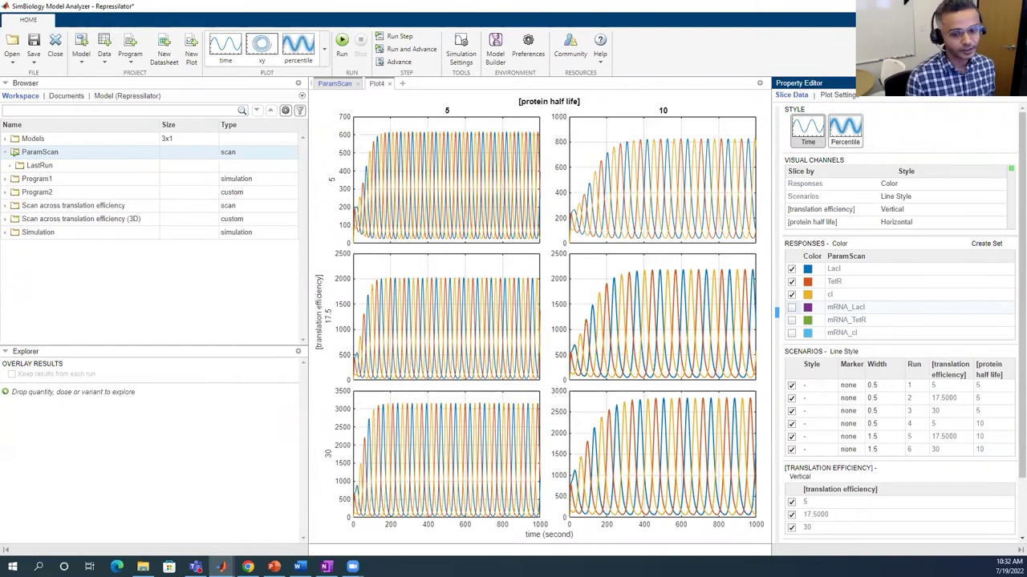
left_click(390, 84)
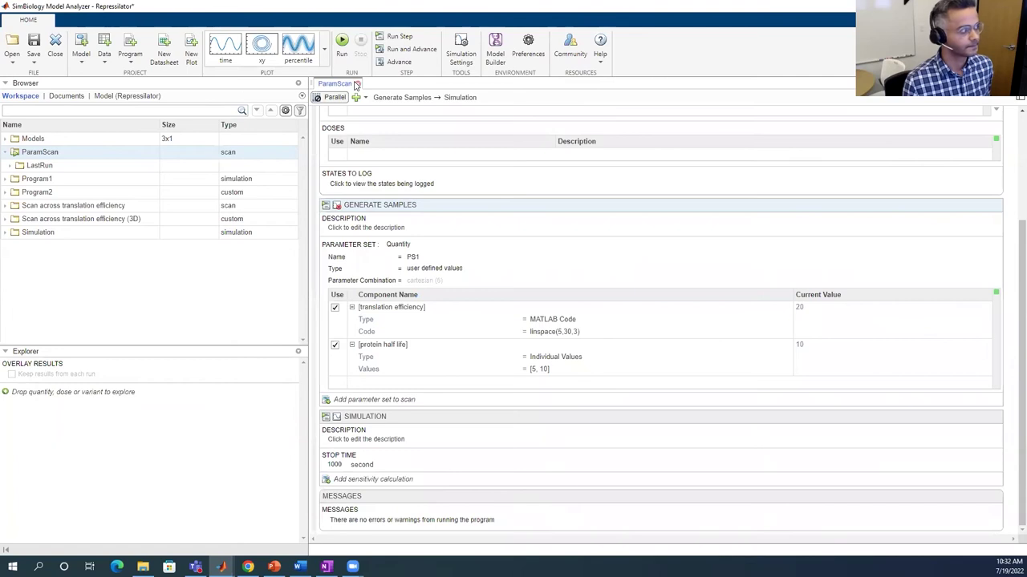
- Close the ParamScan program tab so no documents remain open
left_click(358, 84)
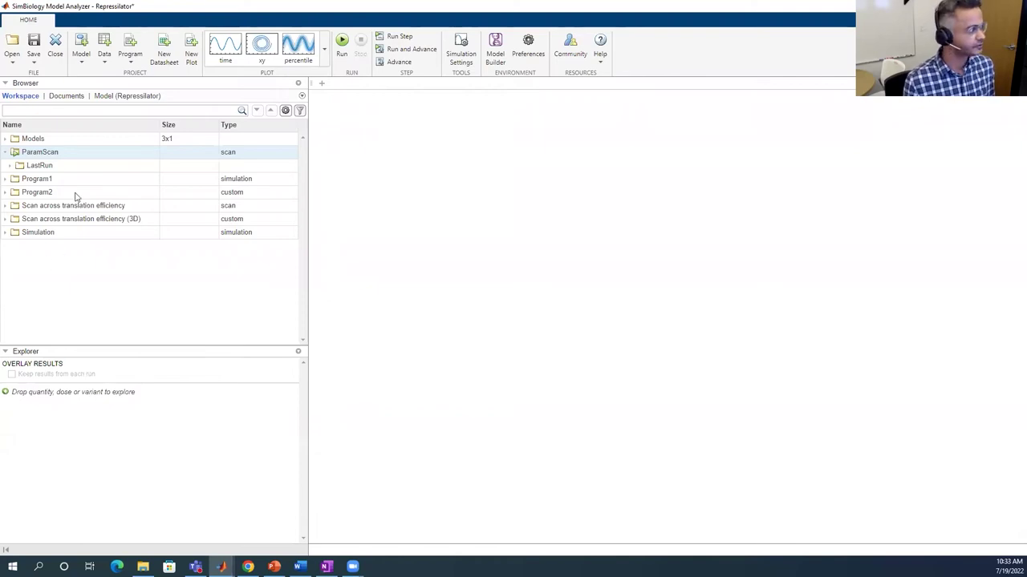
- Run 'Scan across translation efficiency (3D)', close its 3D phase plot, and return to Model Builder
double_click(80, 219)
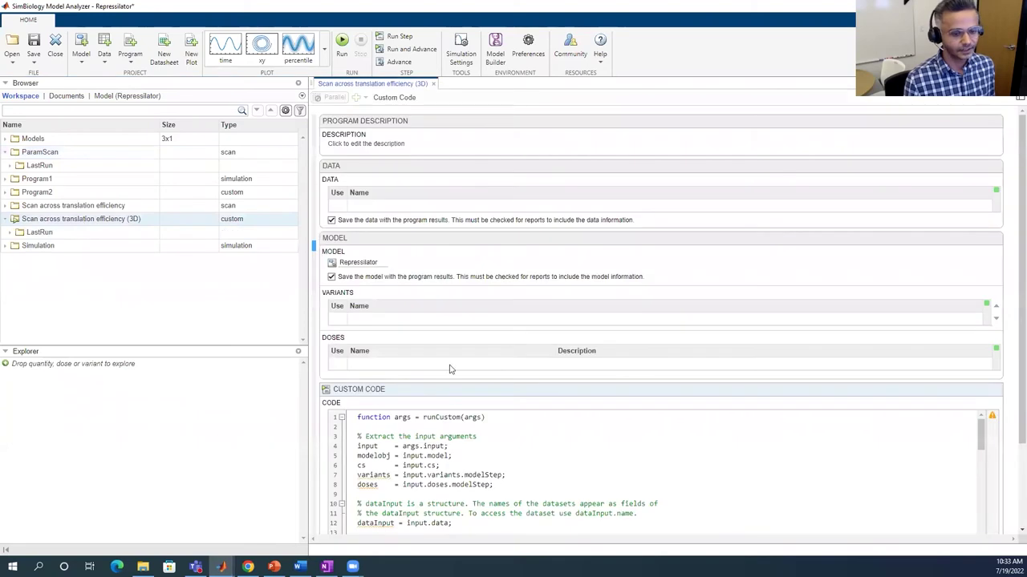
scroll(551, 329, "down", 3)
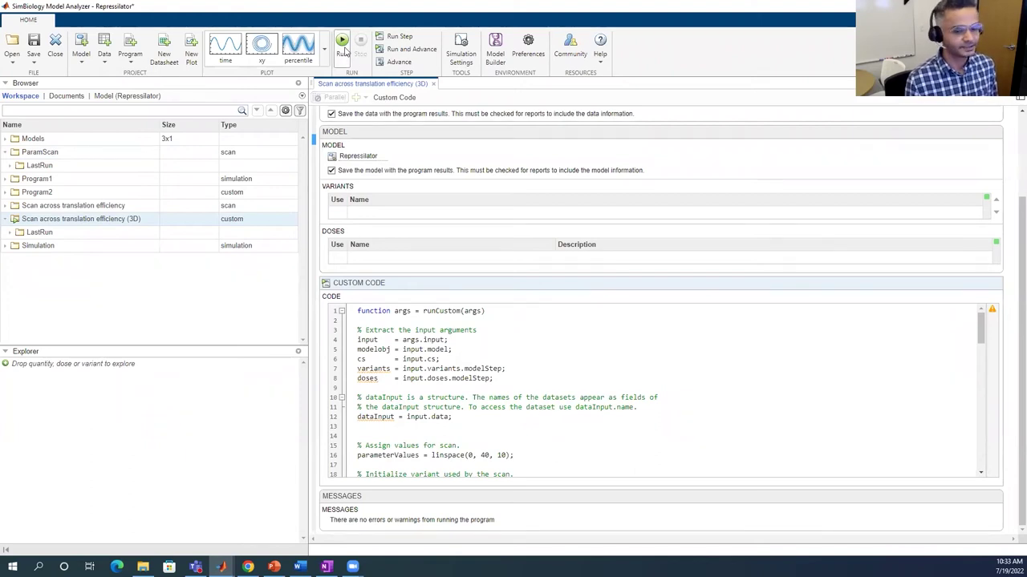
left_click(347, 57)
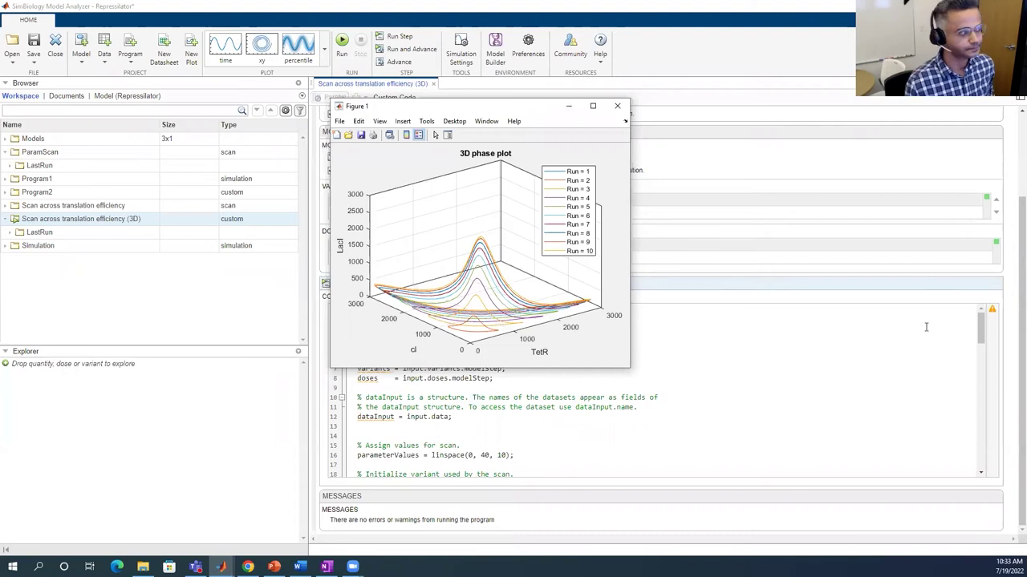
left_click(615, 106)
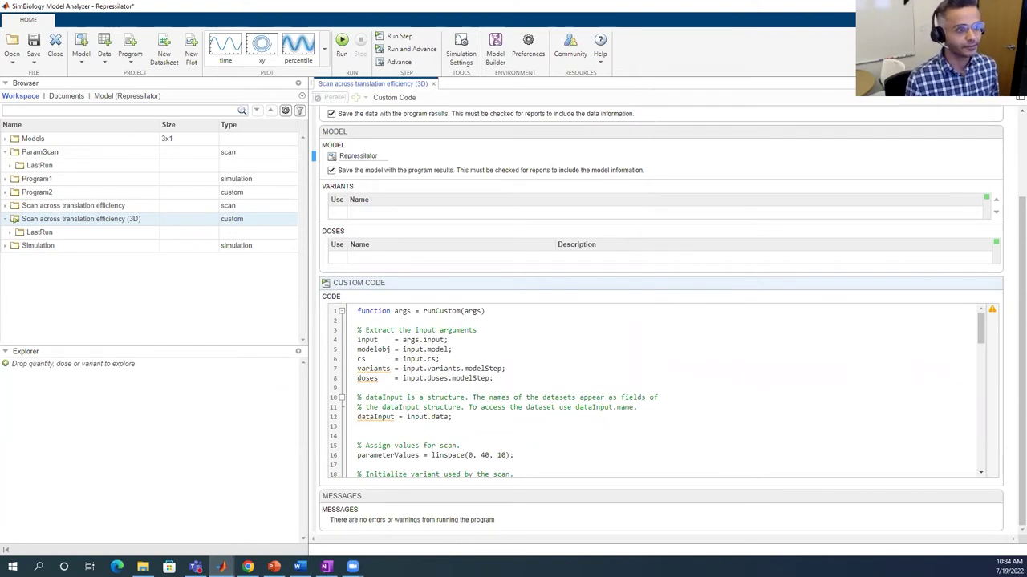
key("alt+Tab")
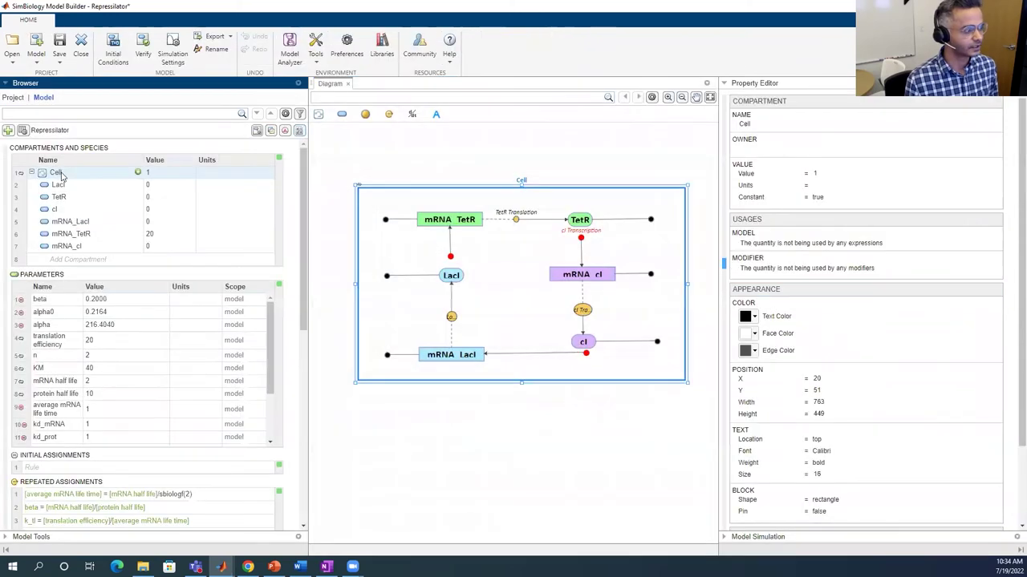
- Open the Bioreactor project from Webinar2022, declining to save the Repressilator project
left_click(11, 63)
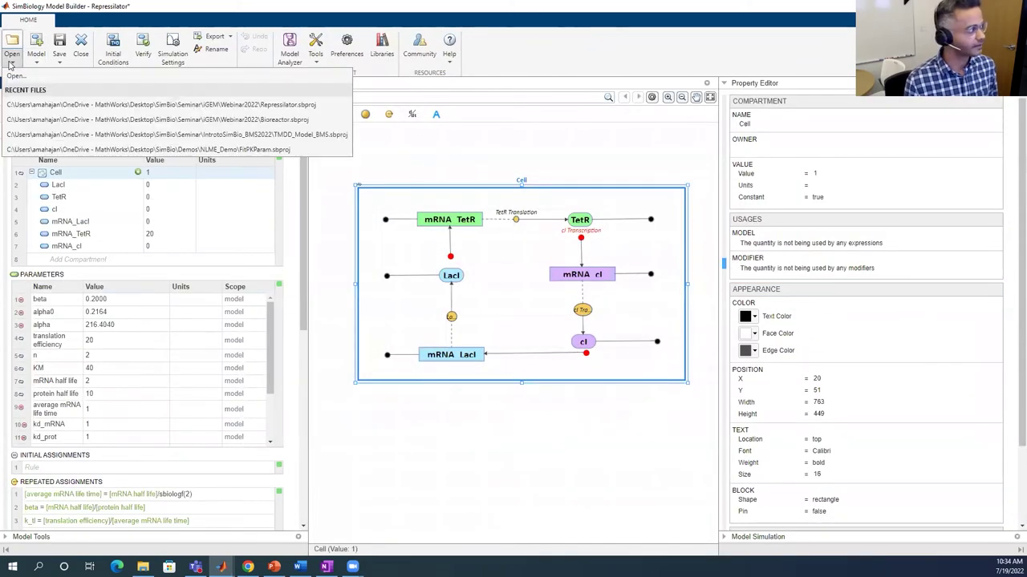
left_click(20, 76)
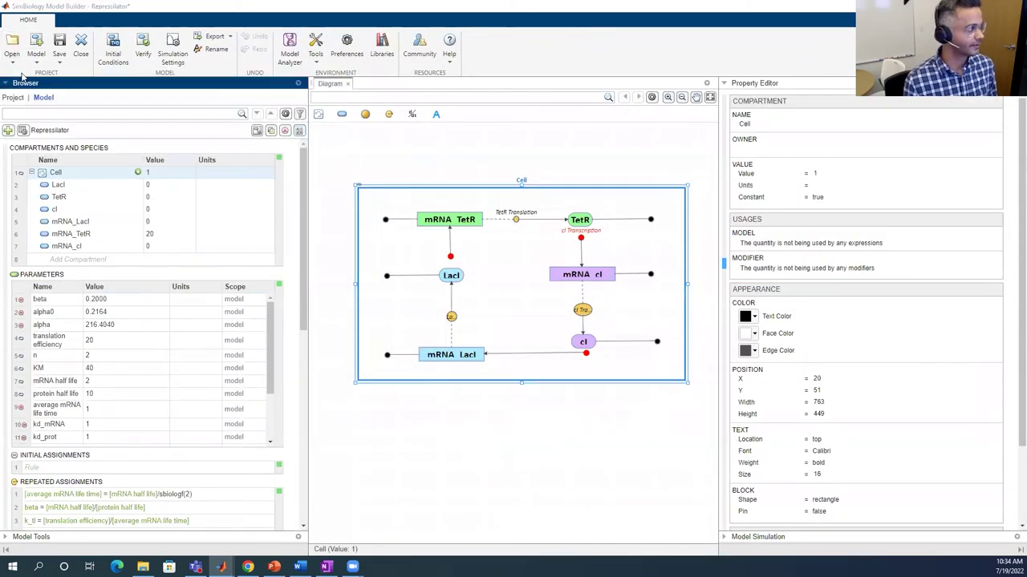
left_click(163, 103)
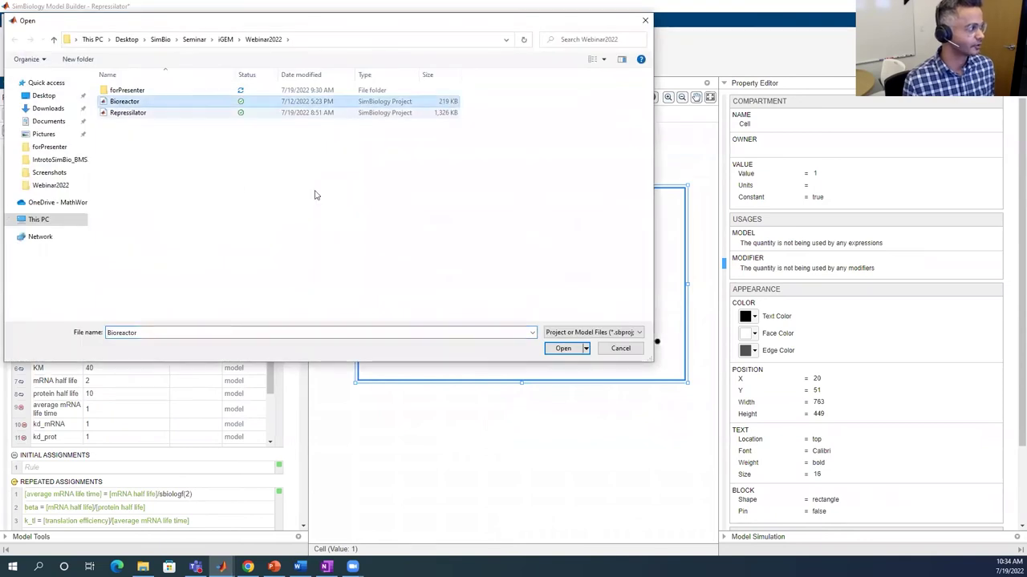
left_click(563, 348)
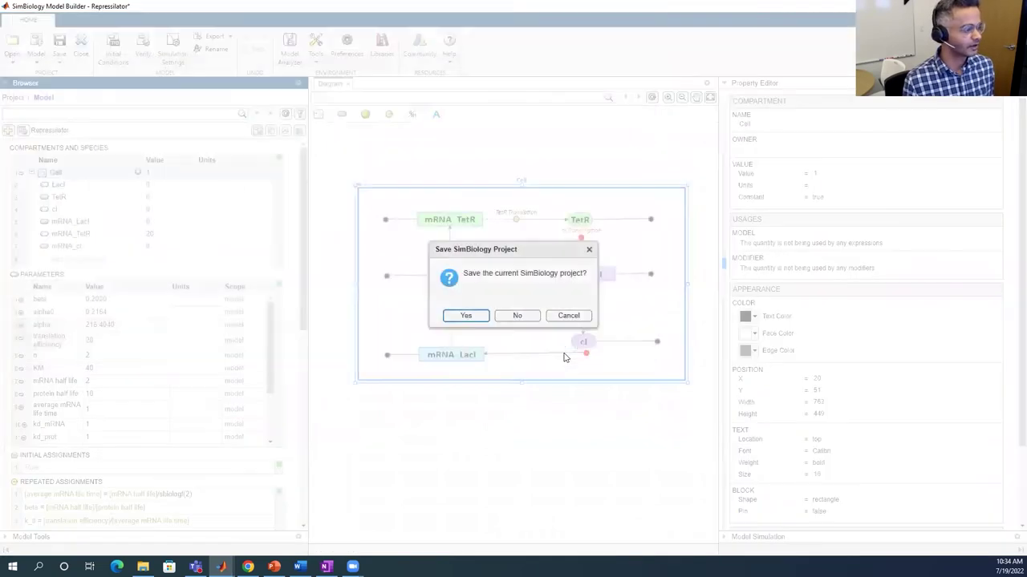
left_click(522, 316)
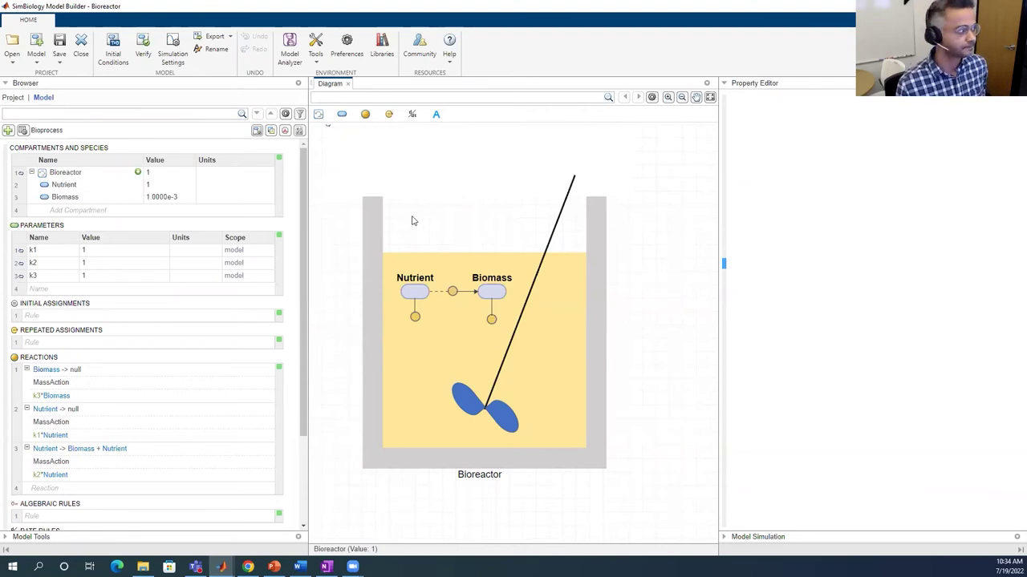
- Display the Bioreactor Nutrient and Biomass ODEs, then launch Model Analyzer
left_click(300, 131)
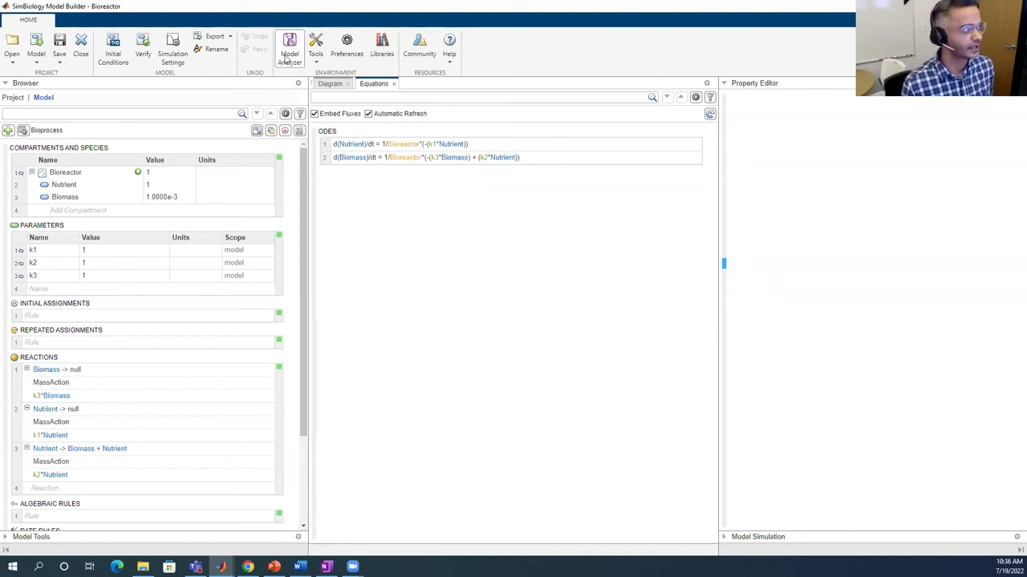
left_click(287, 61)
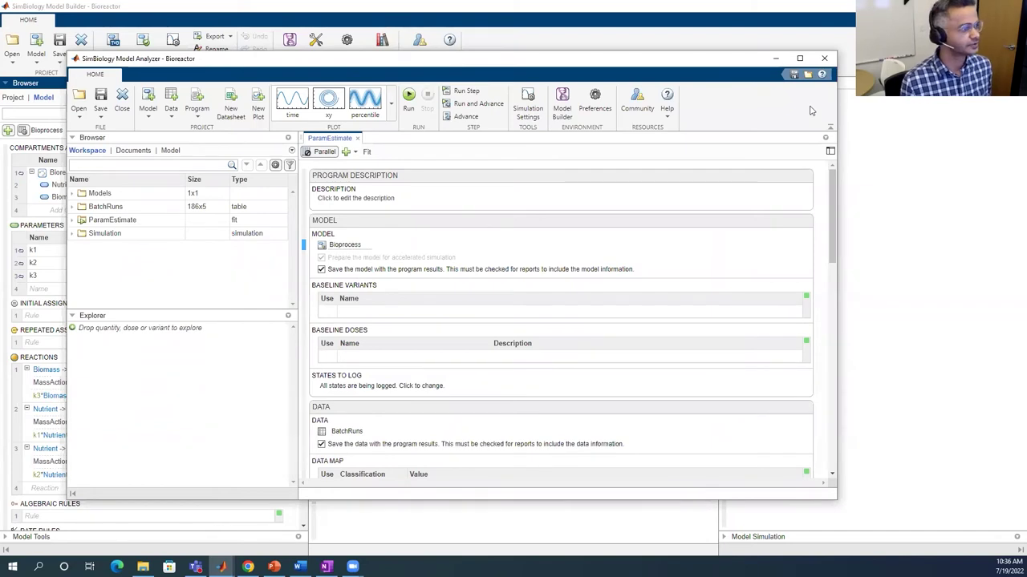
- Maximize Model Analyzer, add and run a Program1 model simulation, then close its plot
left_click(799, 58)
left_click(129, 54)
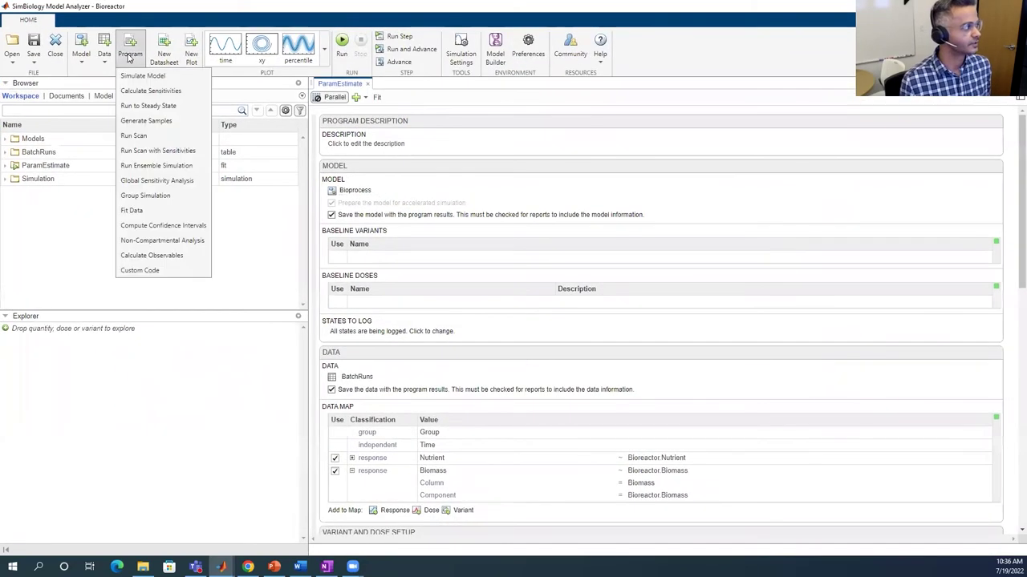
left_click(131, 77)
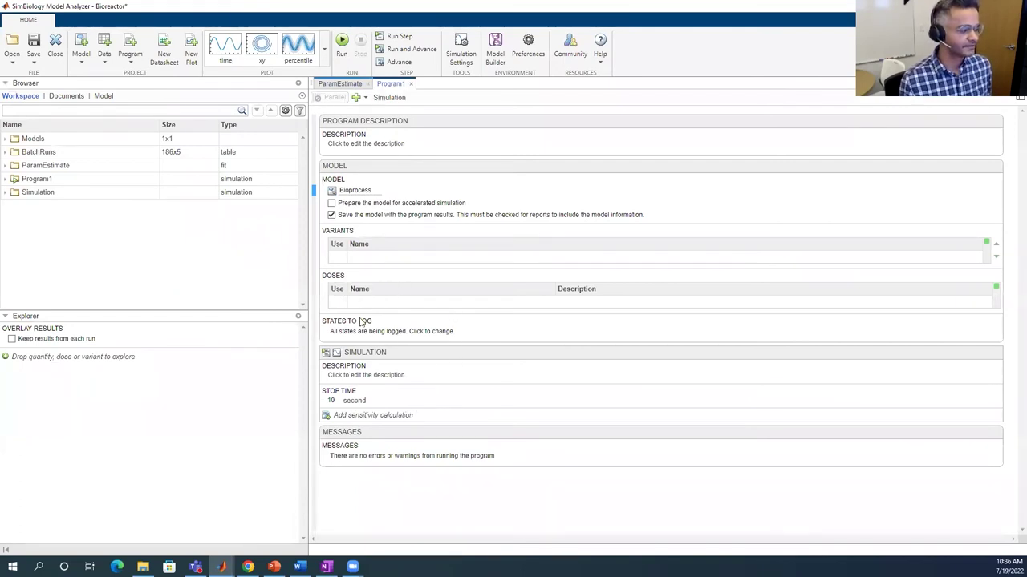
left_click(341, 45)
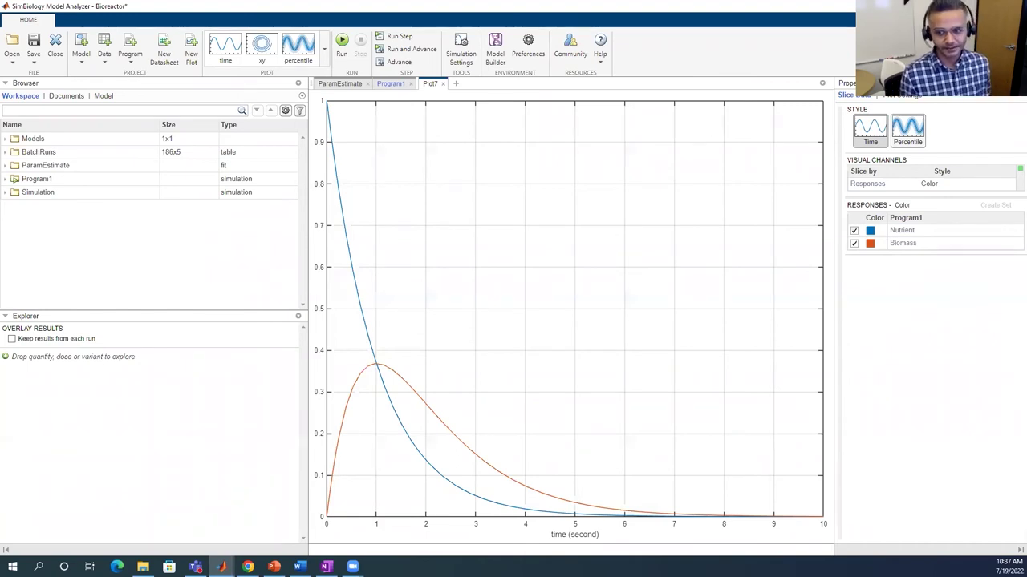
left_click(443, 84)
- Close the Program1 simulation and expand BatchRuns to see its columns
left_click(410, 83)
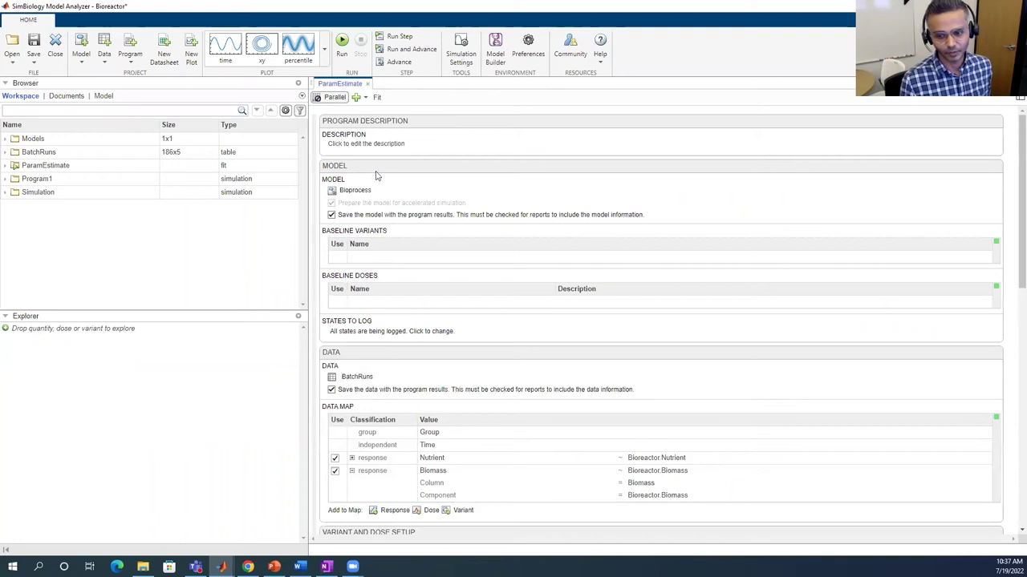
left_click(107, 62)
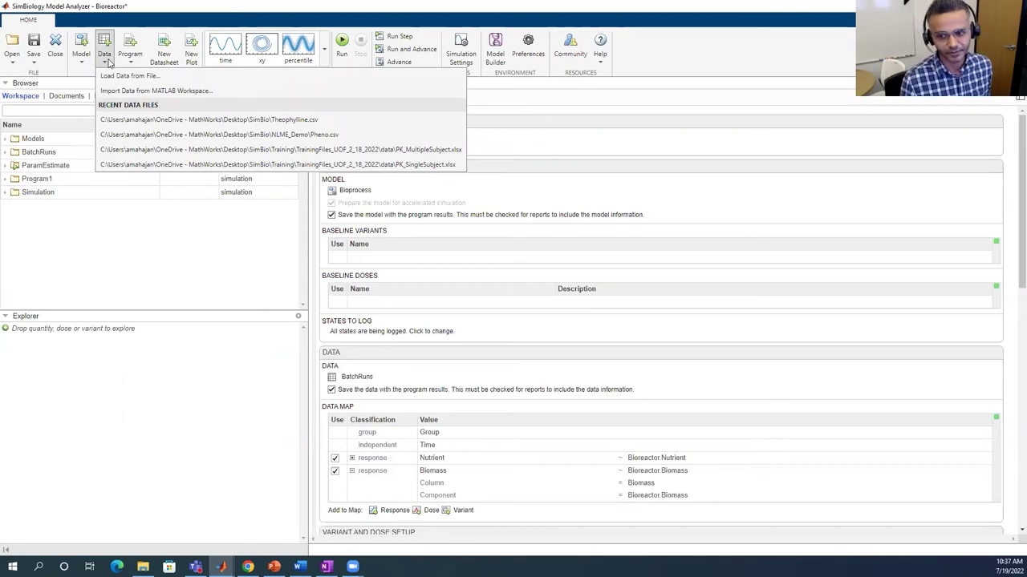
left_click(6, 152)
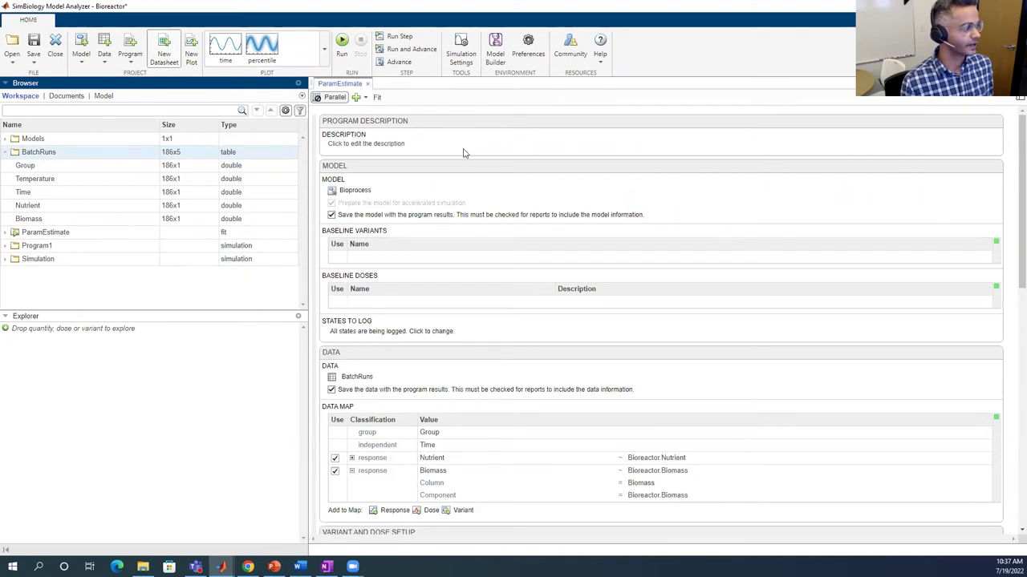
- Close ParamEstimate and display the BatchRuns table in a new datasheet
left_click(367, 83)
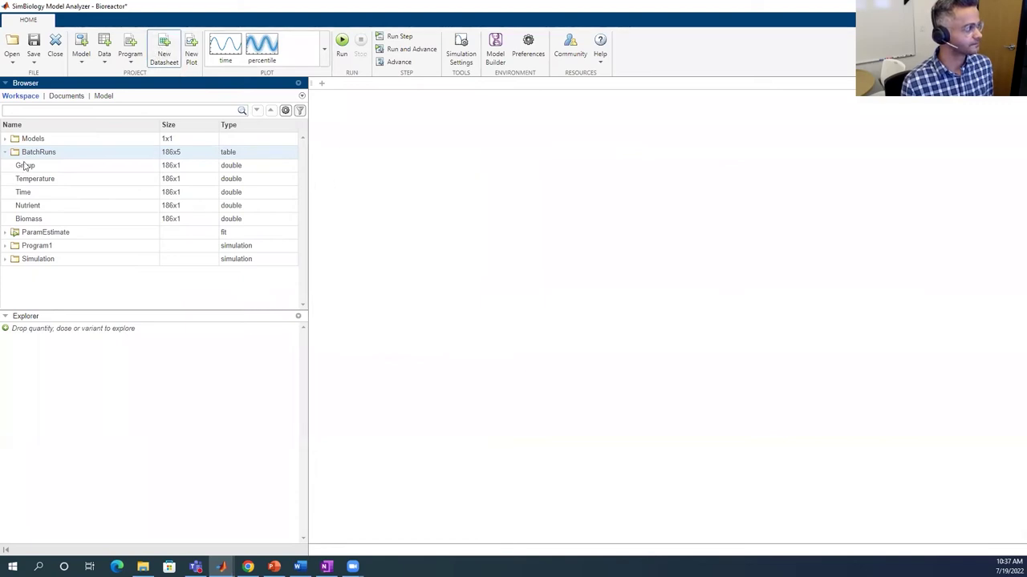
left_click(129, 53)
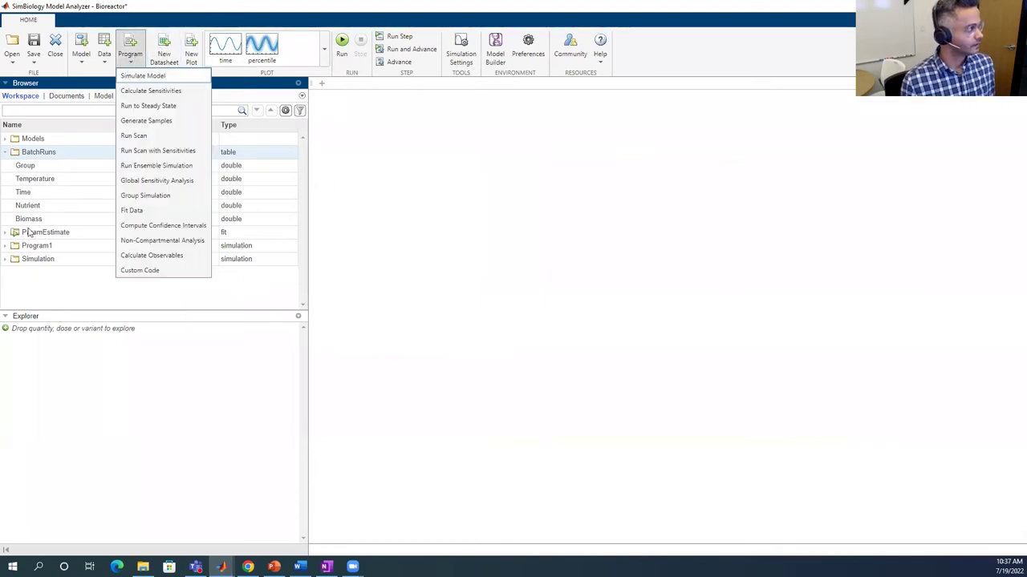
left_click(31, 157)
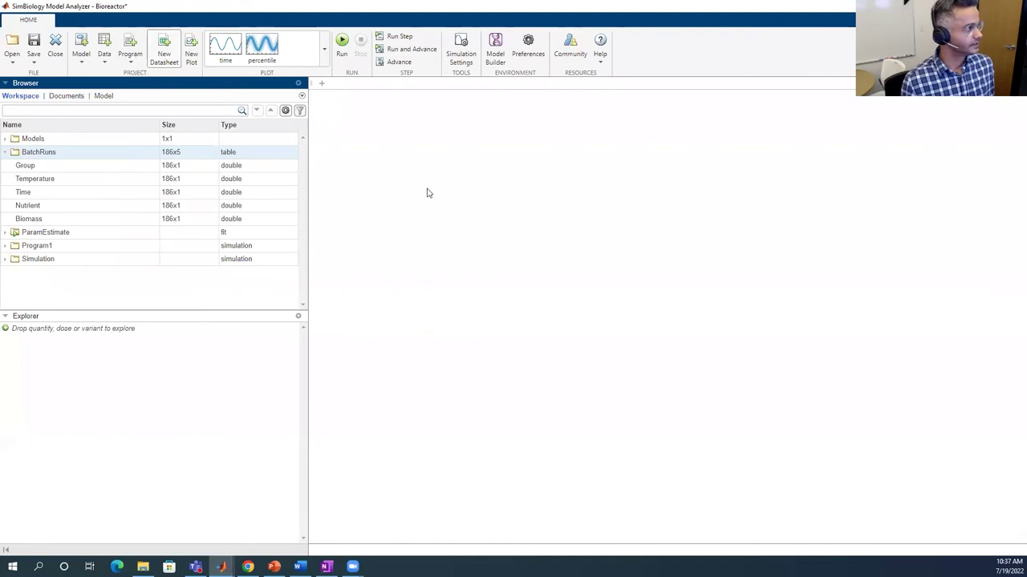
left_click(160, 46)
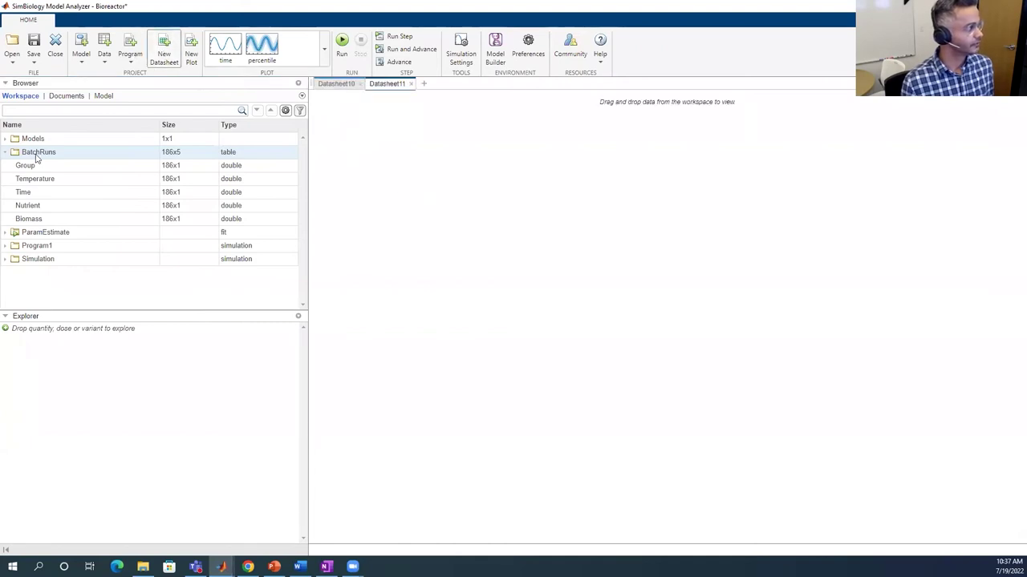
left_click_drag(35, 155, 550, 257)
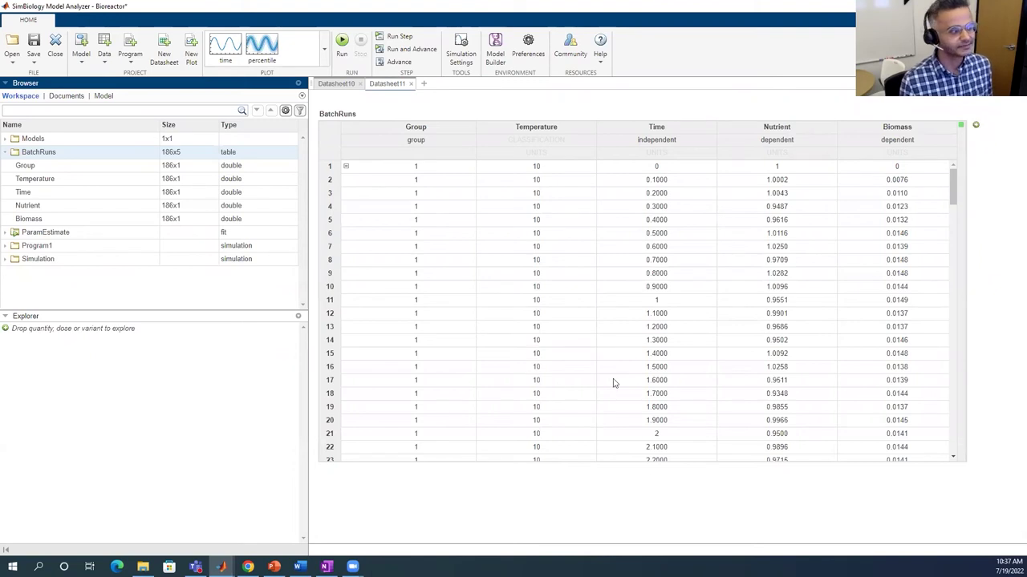
scroll(545, 263, "down", 20)
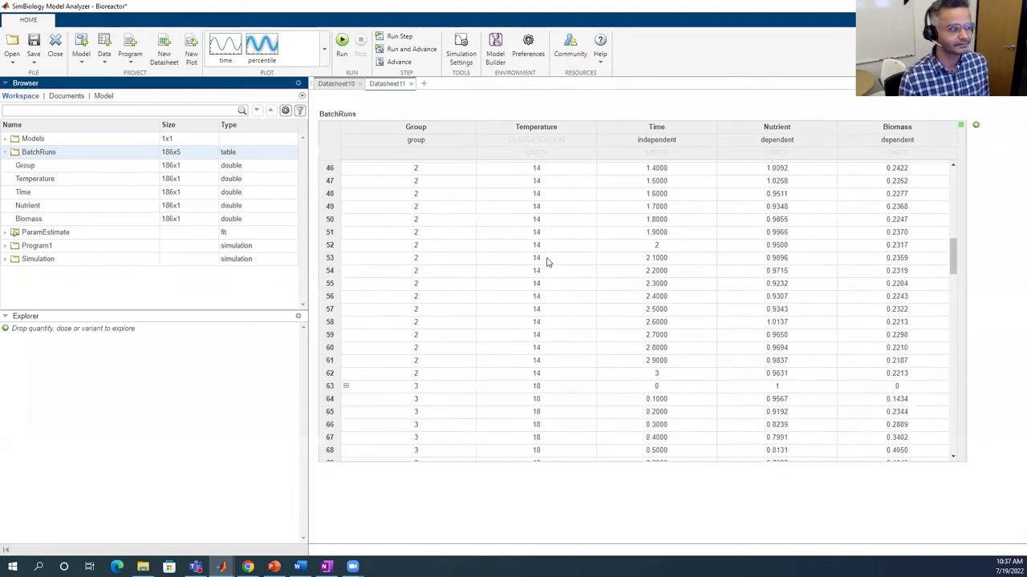
scroll(551, 266, "up", 10)
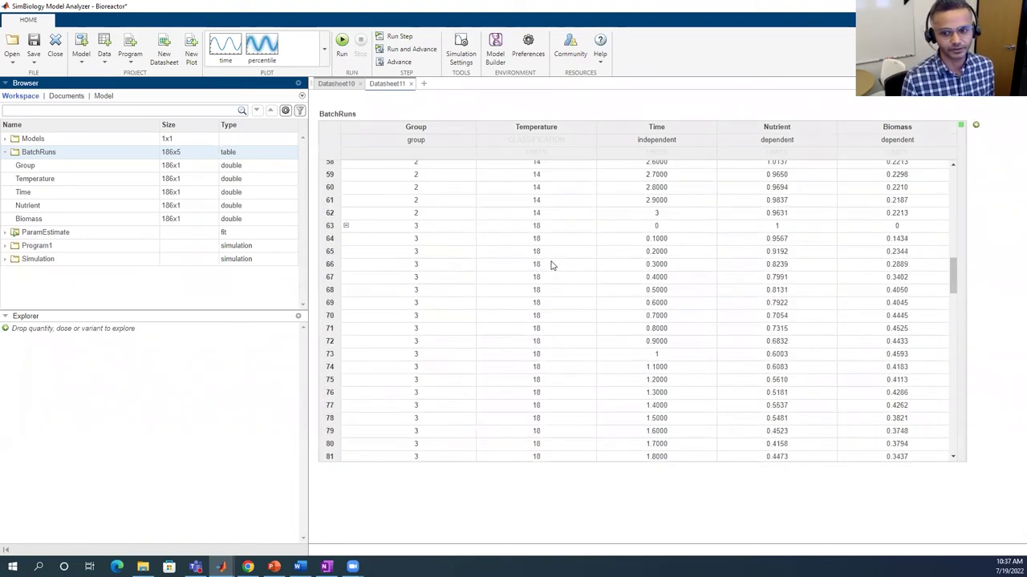
scroll(550, 265, "up", 14)
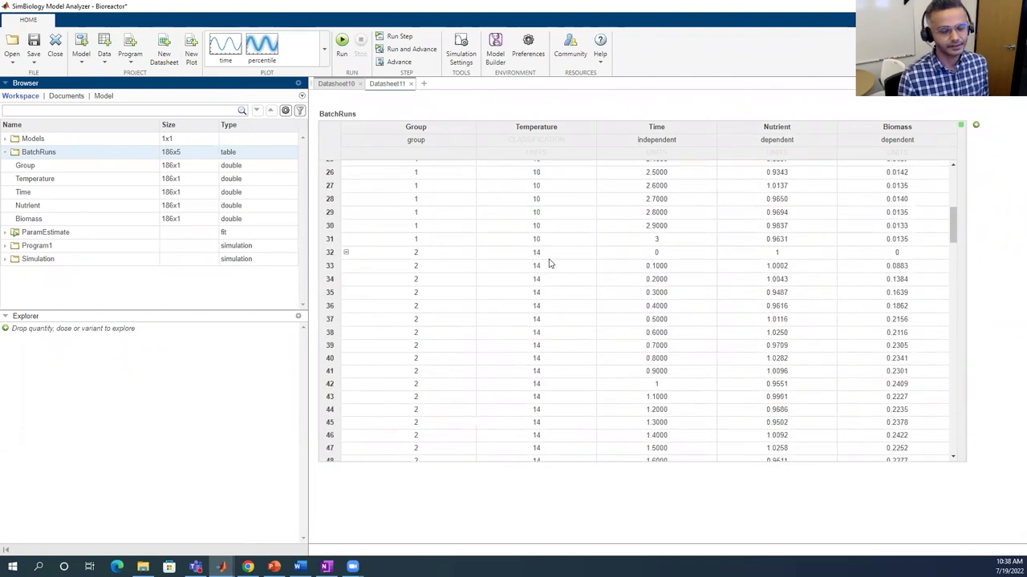
scroll(550, 263, "up", 5)
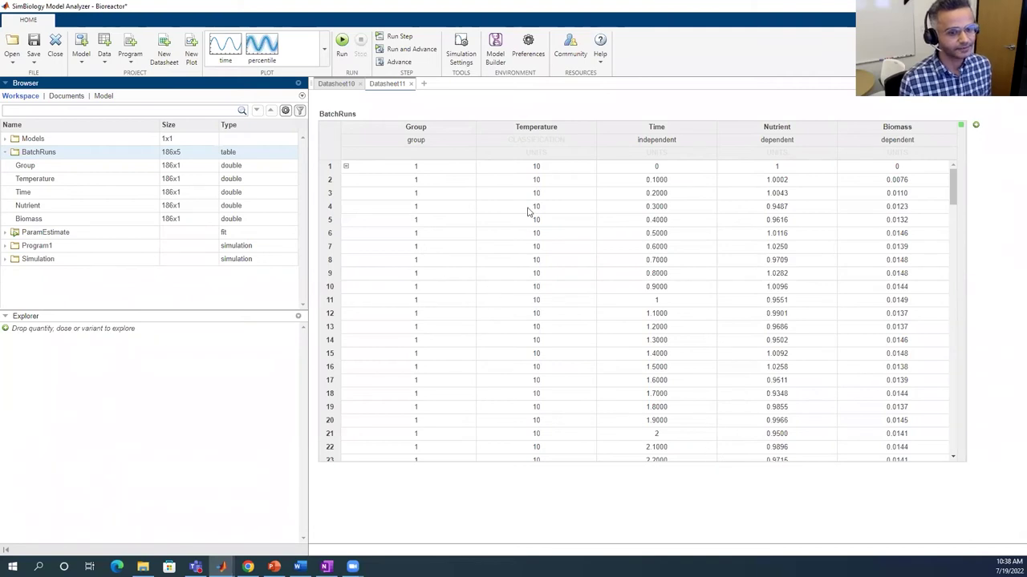
- Close Datasheet11 and Datasheet10, then collapse the BatchRuns columns
left_click(411, 83)
left_click(360, 83)
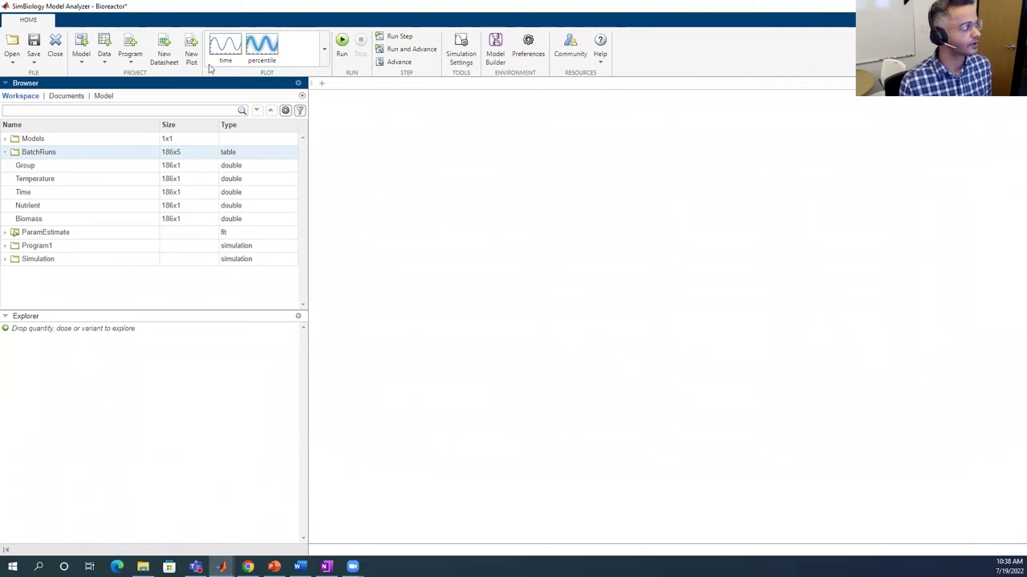
left_click(130, 53)
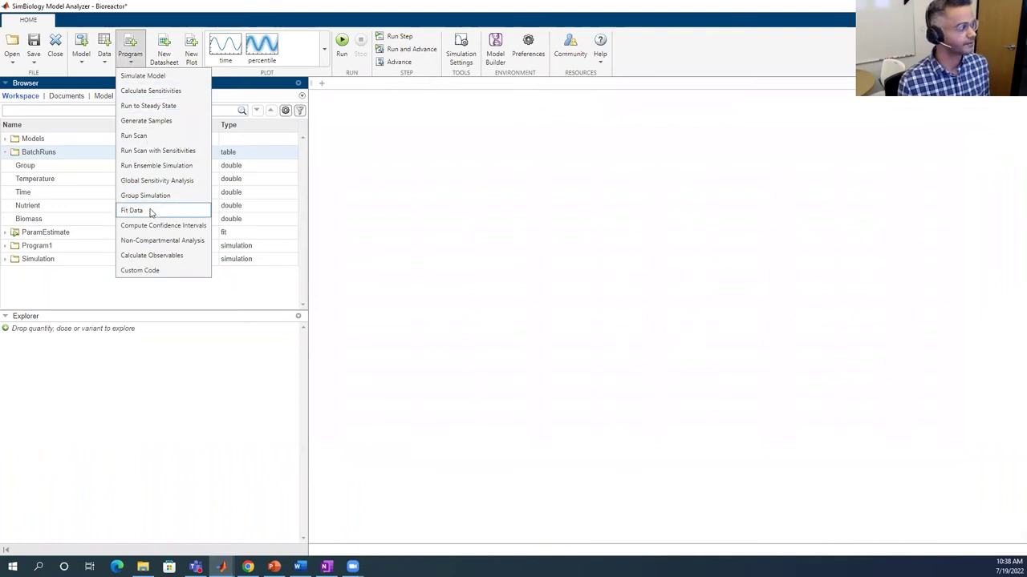
left_click(5, 155)
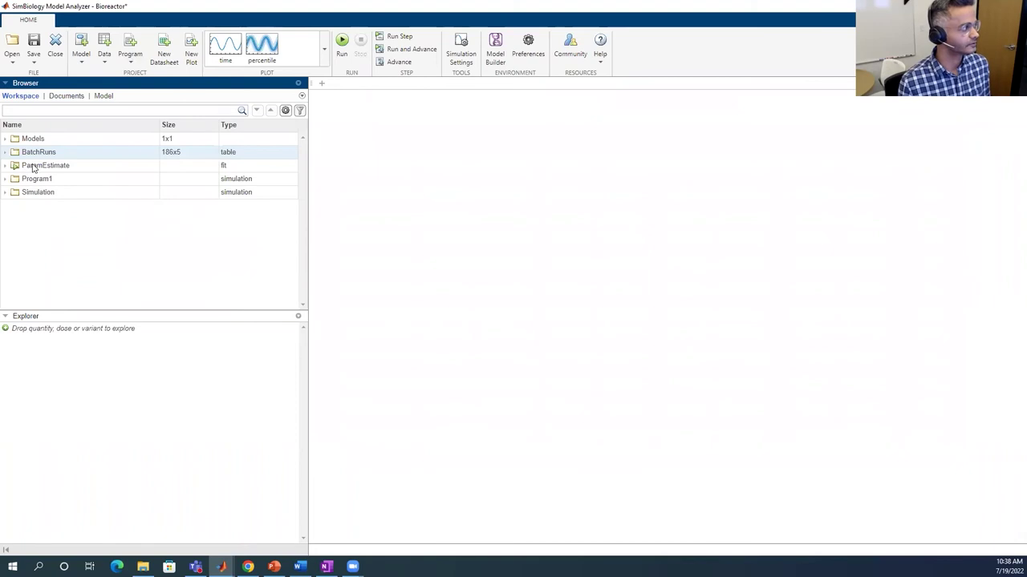
- Open ParamEstimate and scroll through its model, BatchRuns data and Nutrient/Biomass data map
double_click(33, 167)
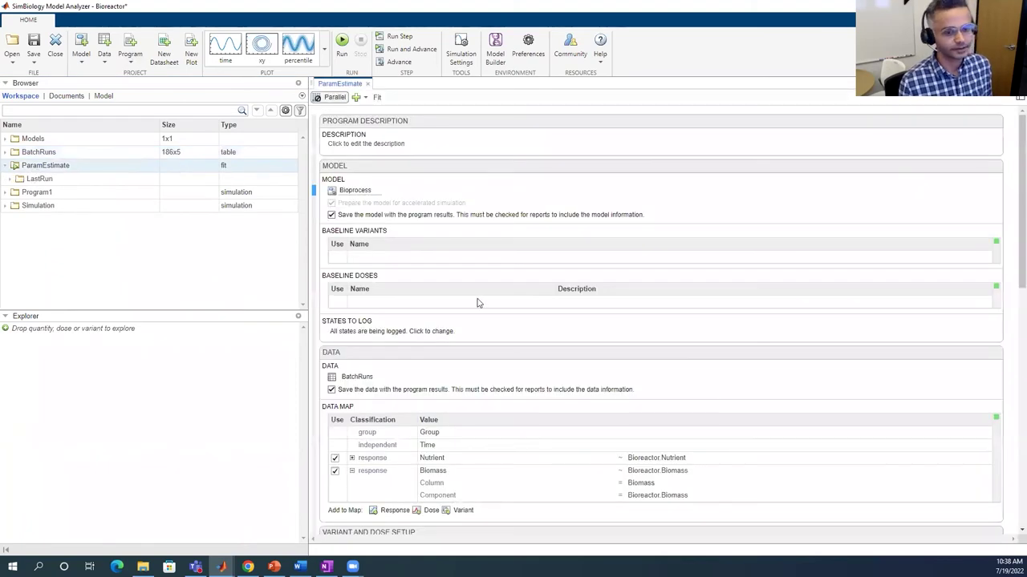
scroll(477, 303, "down", 3)
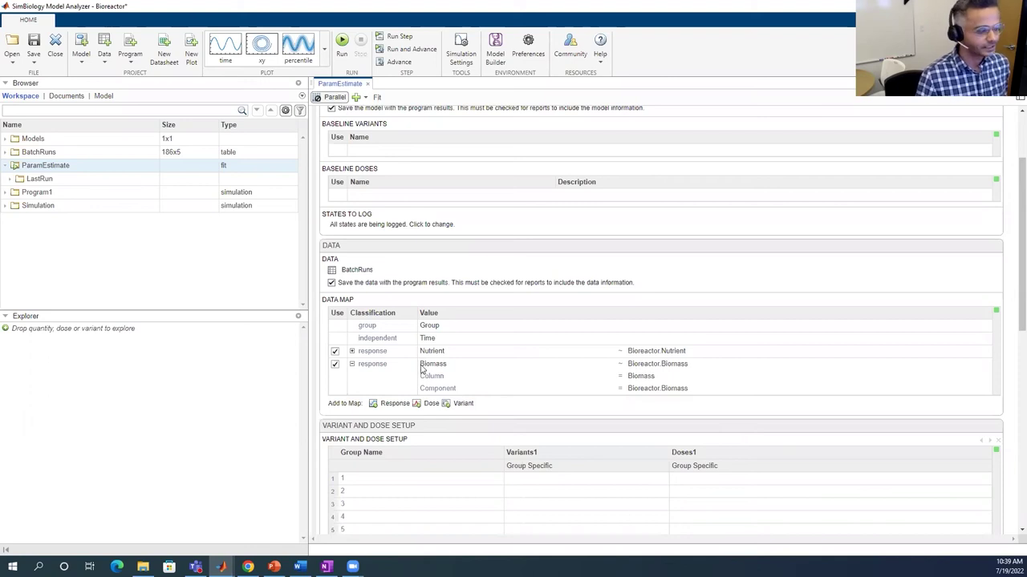
scroll(432, 370, "down", 6)
- Scroll through estimated parameters k1–k3 and the estimation method, then run the ParamEstimate fit
scroll(431, 369, "down", 1)
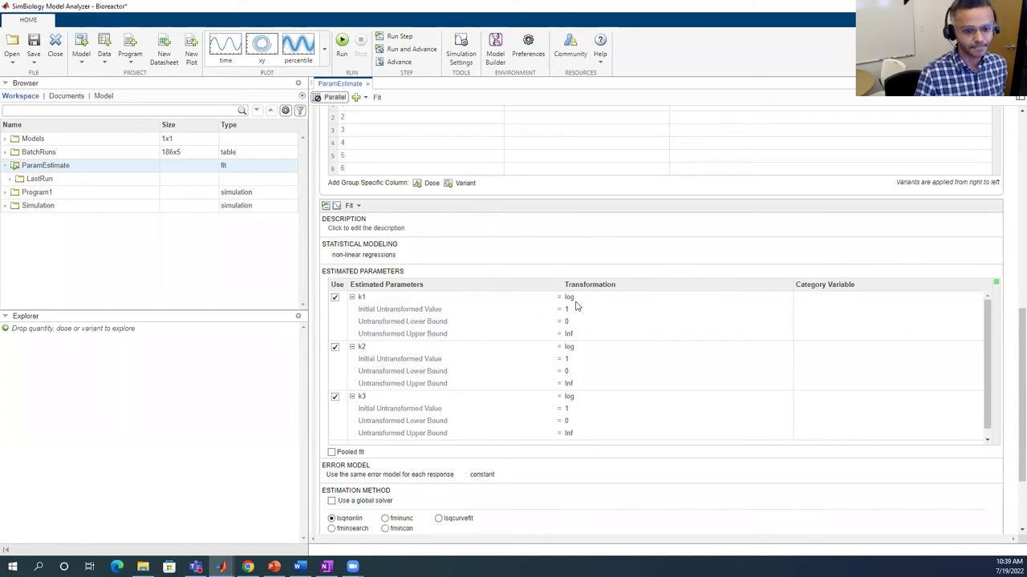
scroll(575, 305, "down", 1)
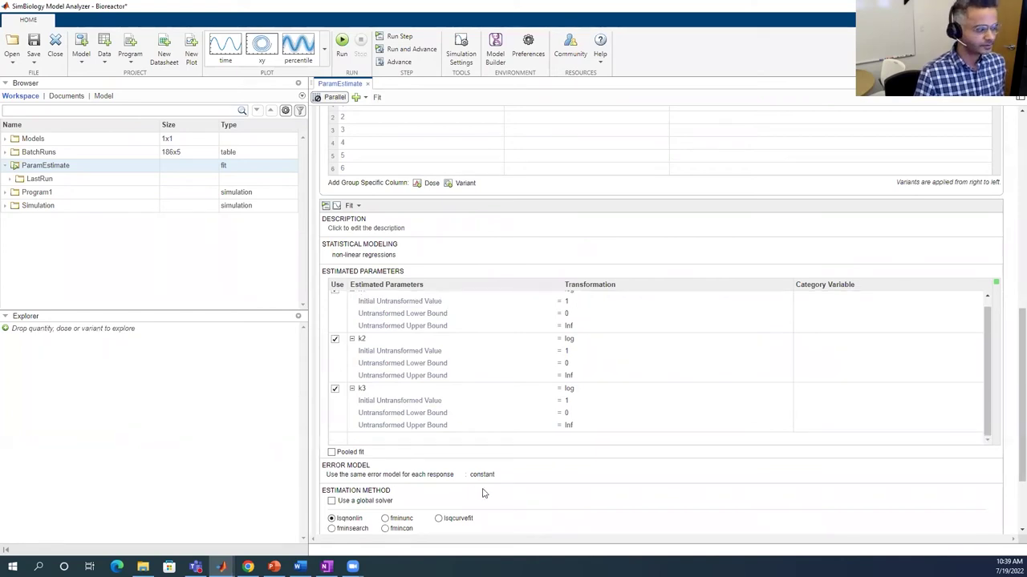
scroll(485, 491, "down", 3)
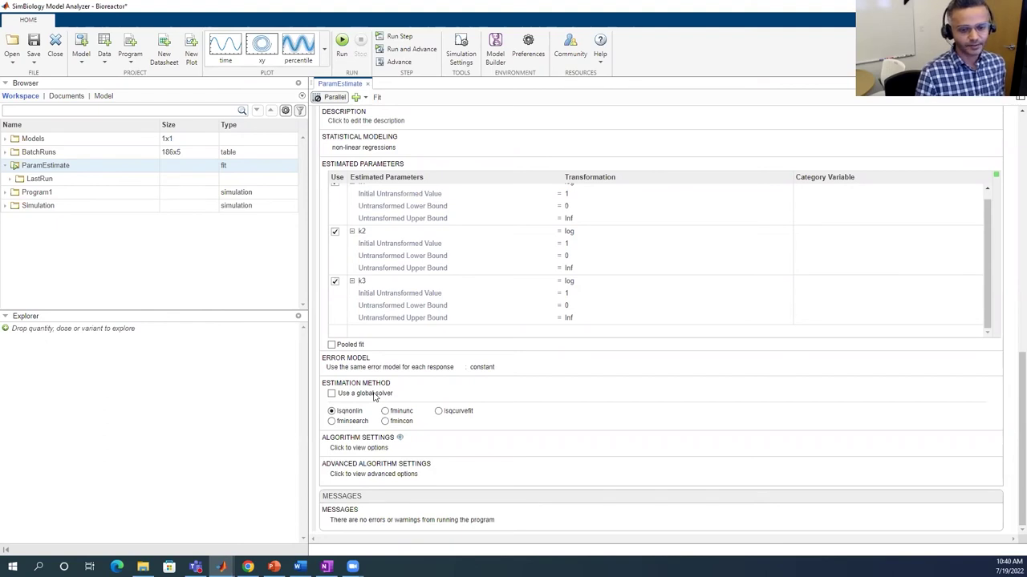
scroll(375, 397, "up", 5)
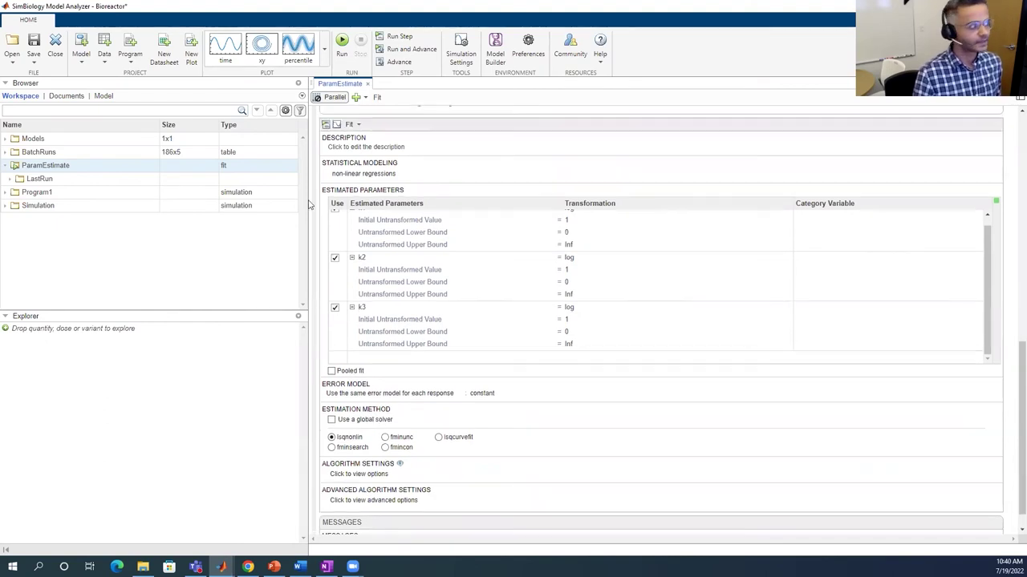
left_click(342, 44)
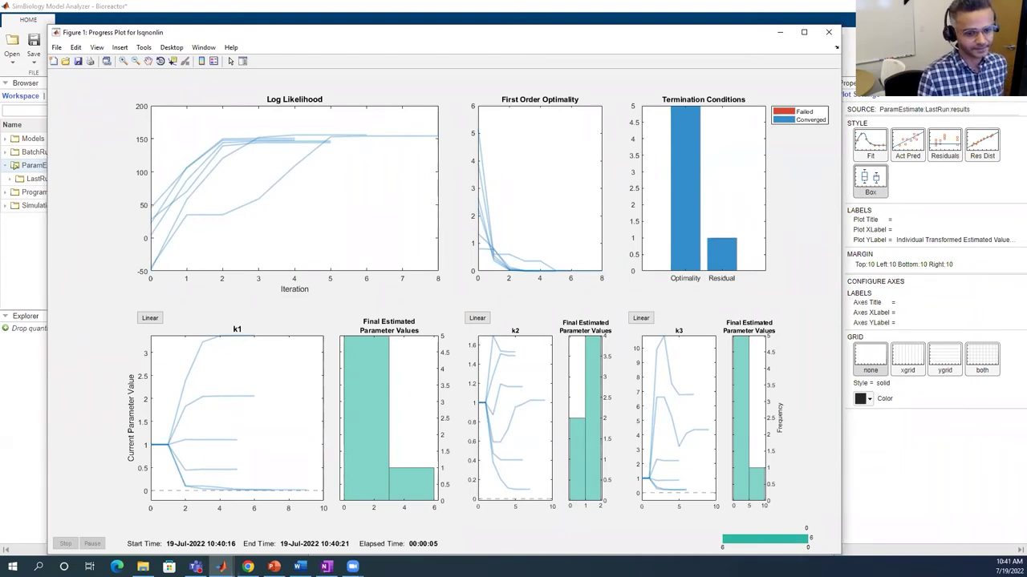
- After all lsqnonlin fits converge, close the progress plot to reveal the log(k1)–log(k3) box plot
left_click(828, 34)
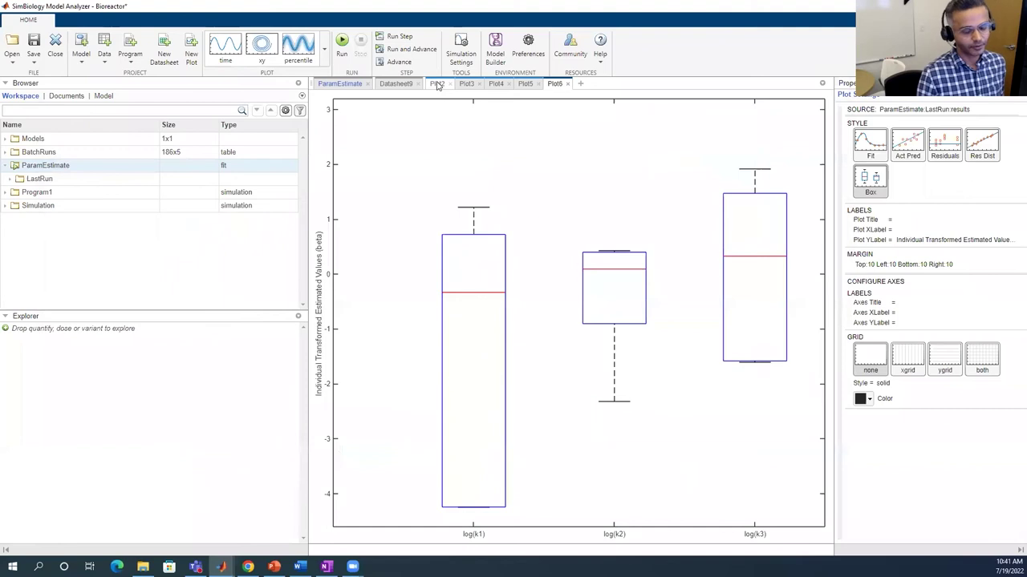
- Show Plot2, the six-group trellis of observed versus predicted Nutrient and Biomass over time
left_click(436, 84)
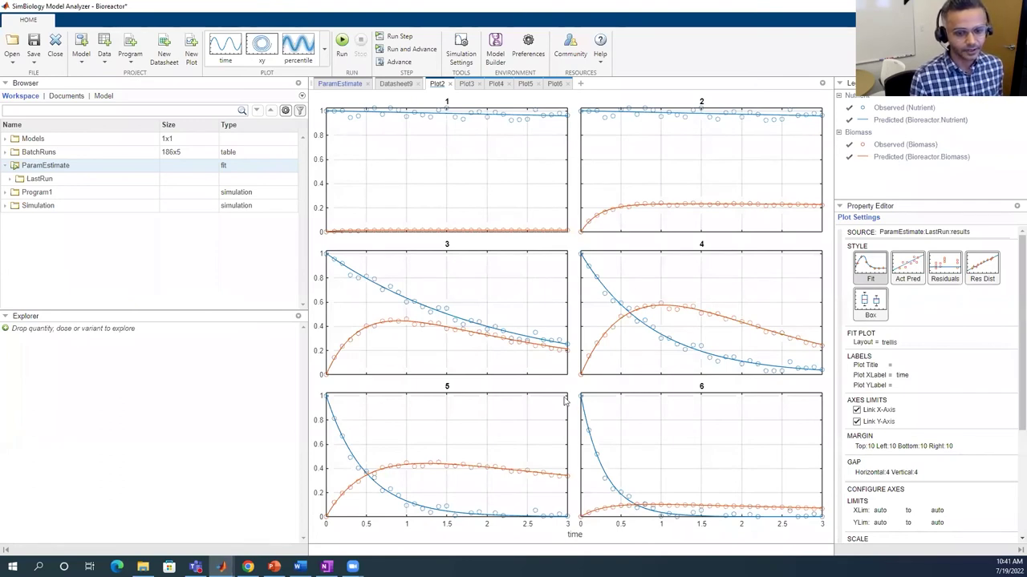
- Switch to Plot3 to display the Actual vs Predicted plots for Nutrient and Biomass
left_click(466, 84)
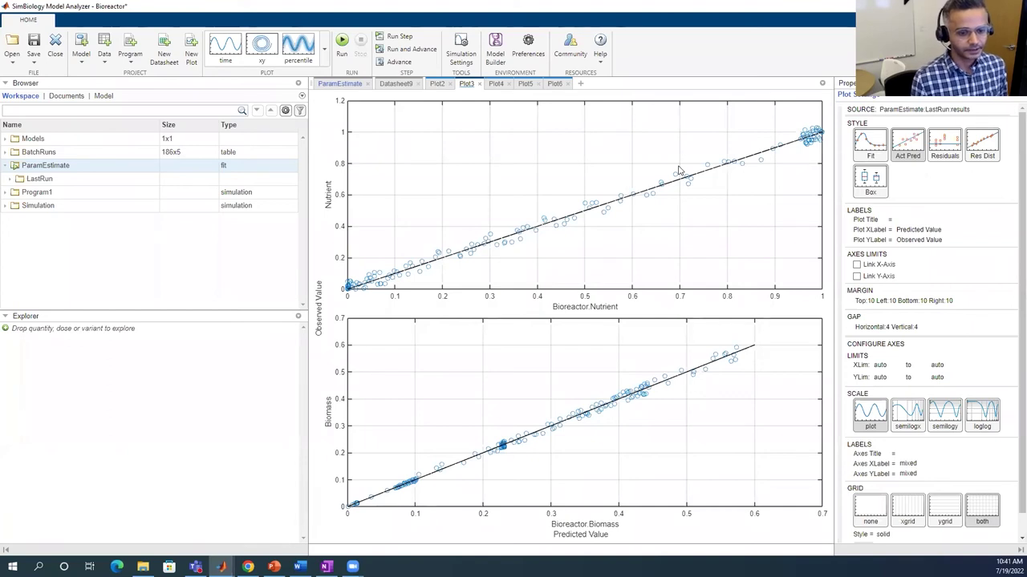
- Review residuals versus time in Plot4, then the residual distributions in Plot5
left_click(495, 85)
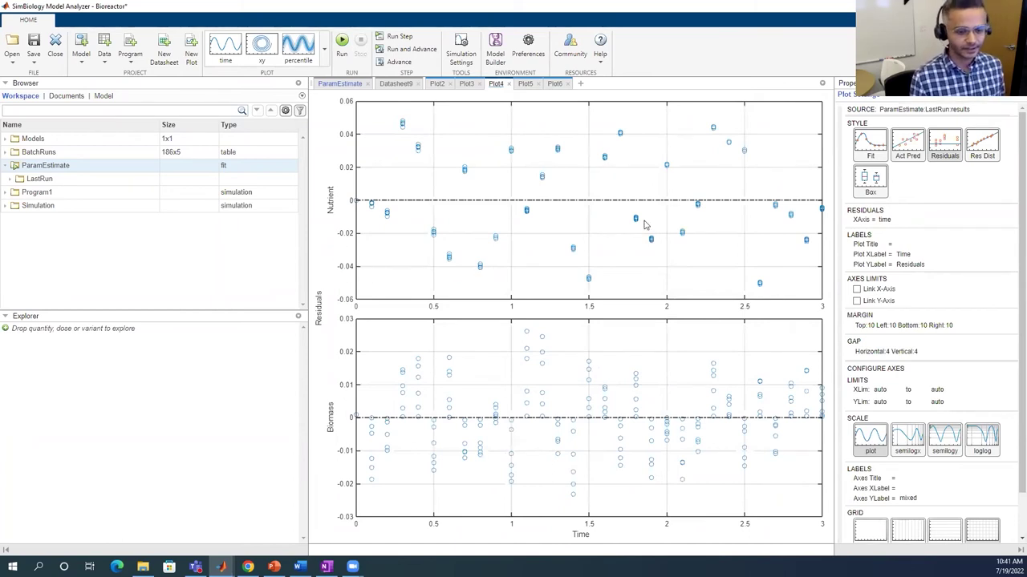
left_click(523, 85)
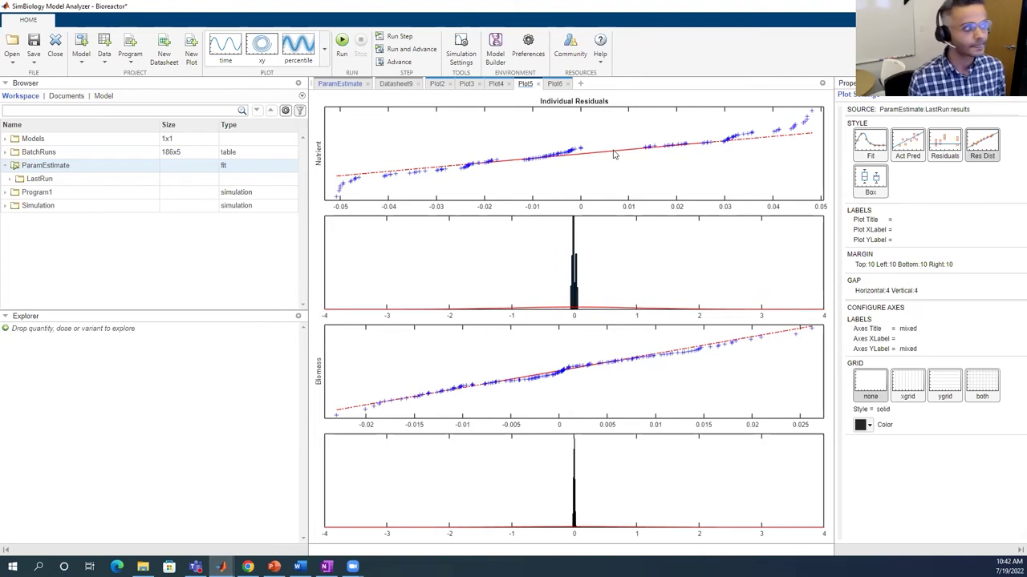
- Check the Datasheet9 parameter estimates and fit statistics, then return to the PowerPoint presentation
left_click(396, 84)
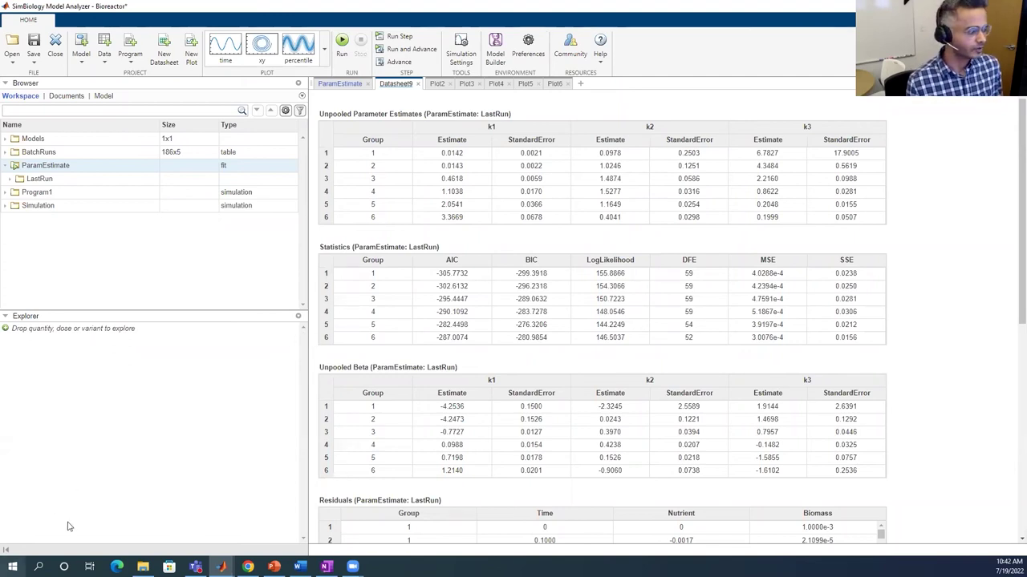
mouse_move(274, 566)
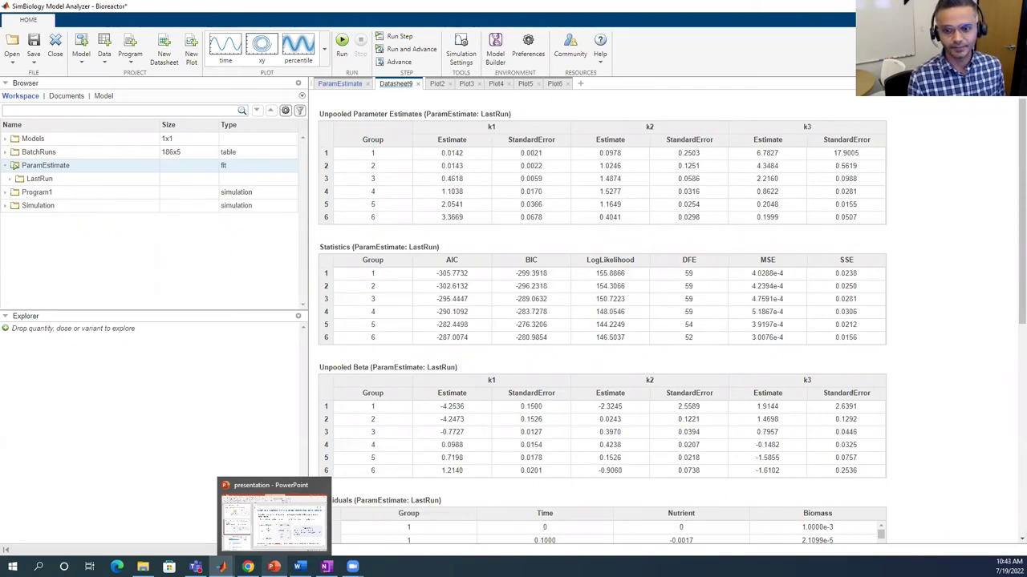
left_click(274, 566)
scroll(168, 321, "down", 3)
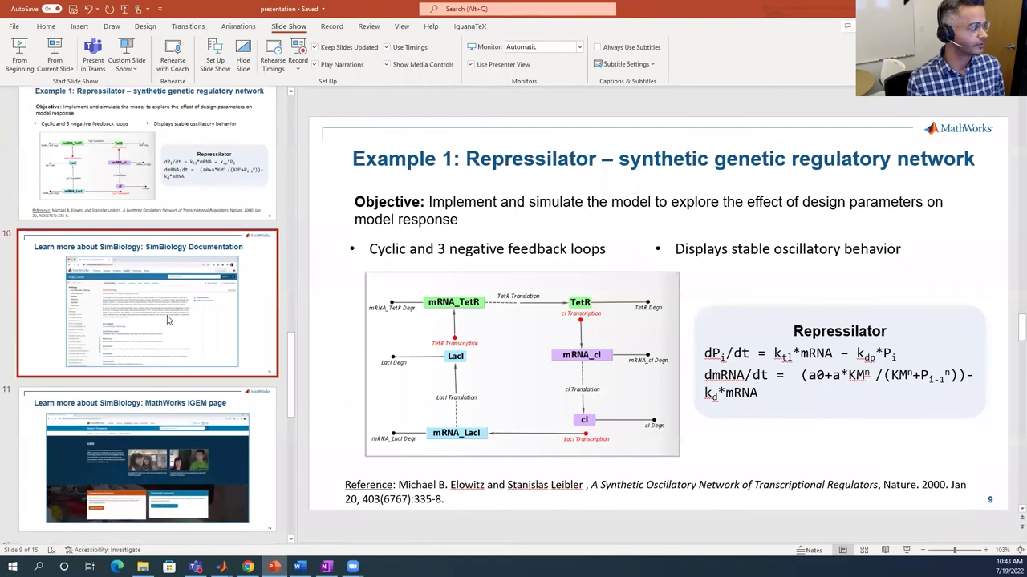
- Start the slideshow at slide 10, SimBiology Documentation, and advance to slide 12
left_click(168, 320)
left_click(55, 56)
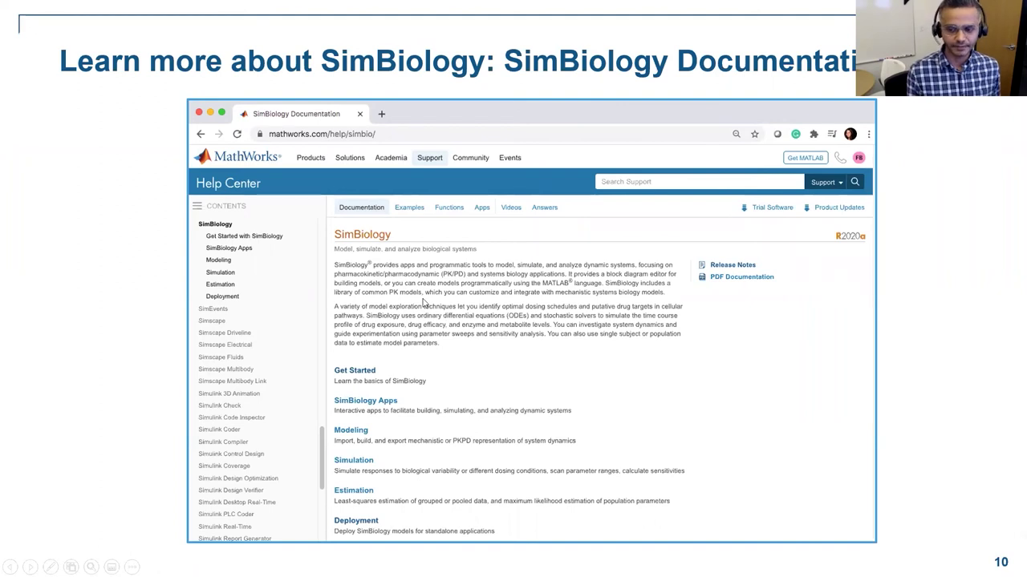
key("Right")
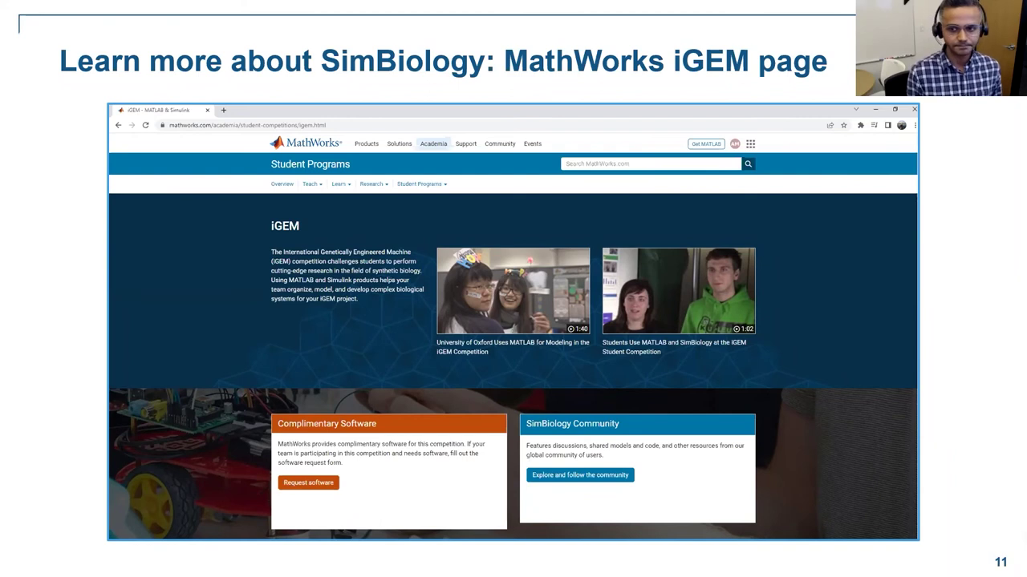
key("Right")
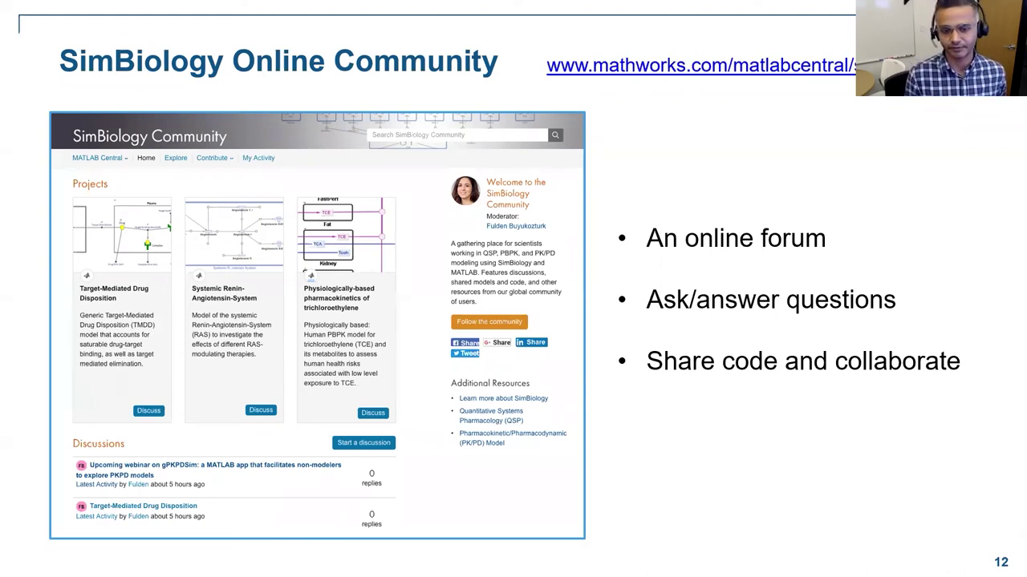
- Advance through slide 13, Search: iGEM + Repressilator, to slide 14, Q & A
key("Right")
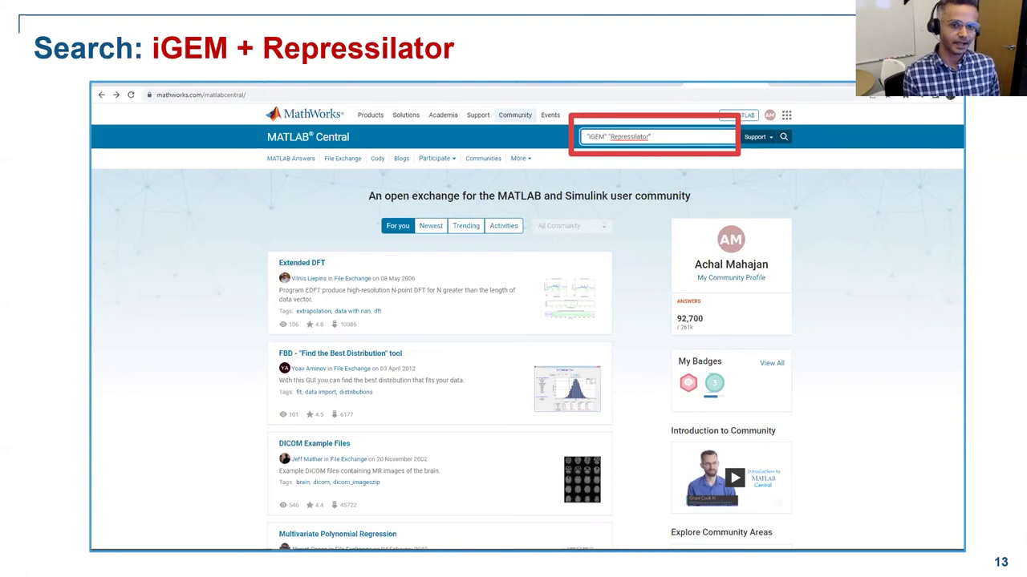
key("Right")
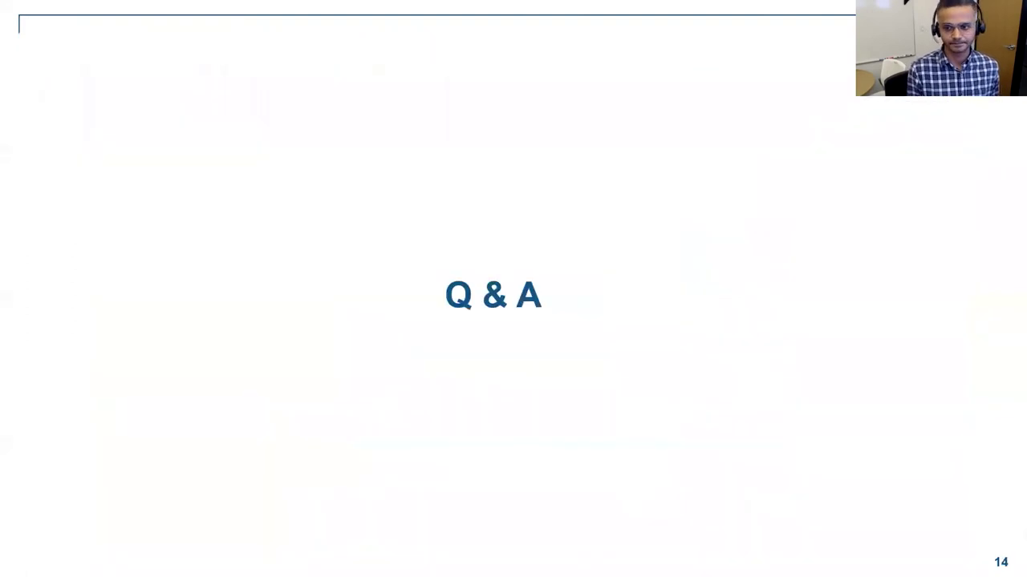